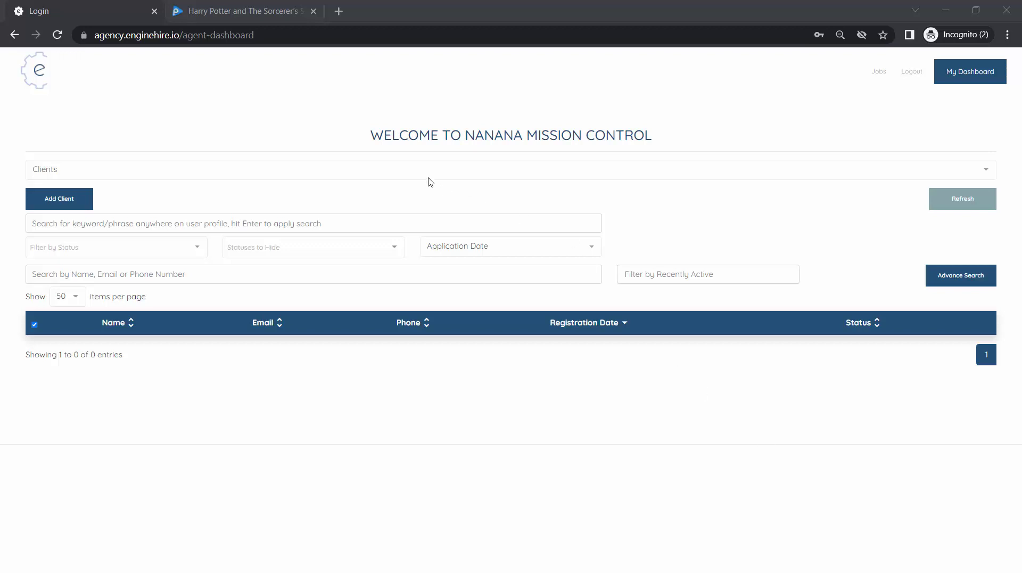
- Switch the dashboard to the Document Templates section from the section list
{"action": "left_click", "coordinate": [429, 179]}
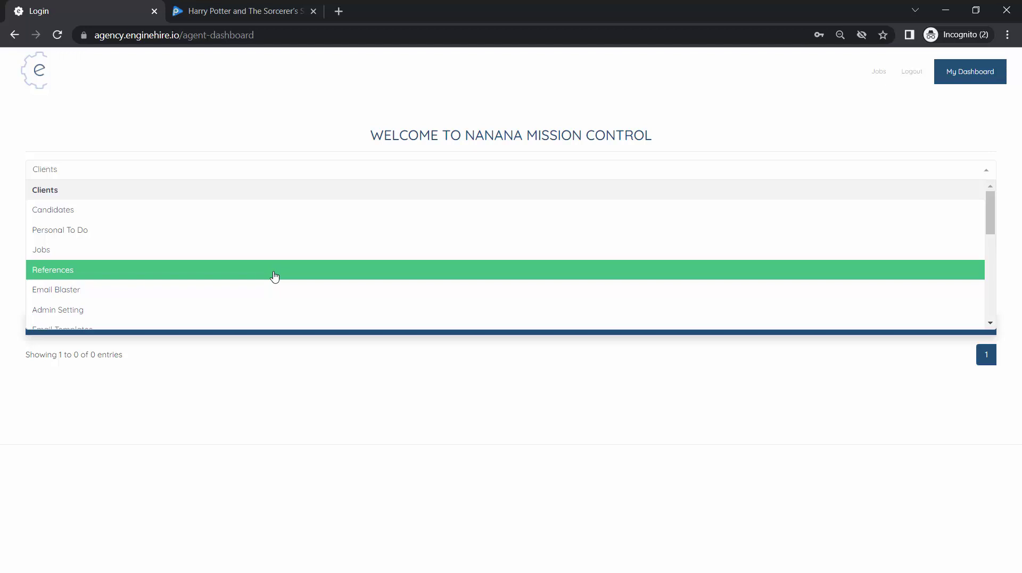
{"action": "scroll", "coordinate": [274, 276], "scroll_direction": "down", "scroll_amount": 1}
{"action": "left_click", "coordinate": [210, 294]}
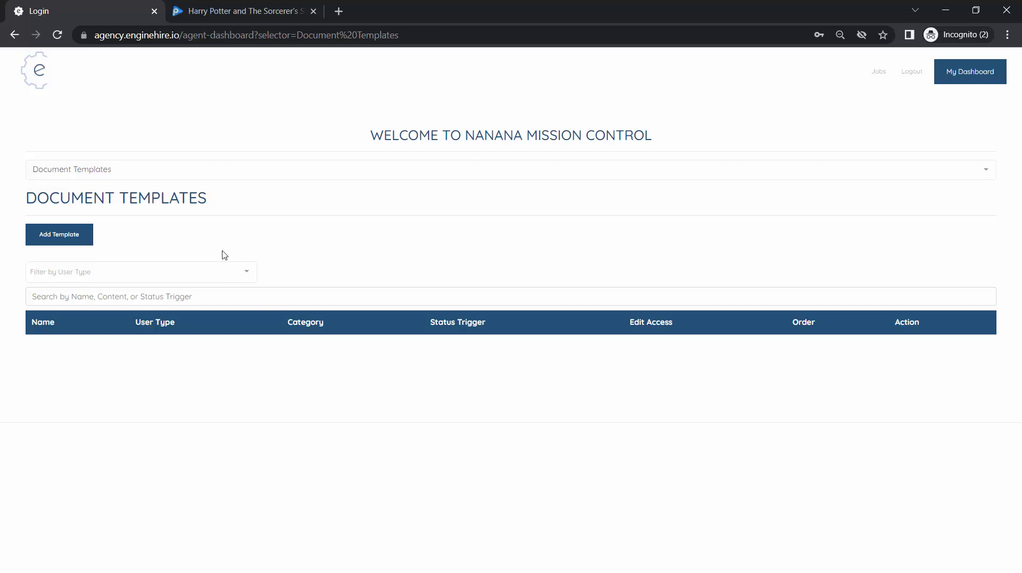
- Add a new template named 'Candidate Agency Agreement'
{"action": "left_click", "coordinate": [81, 247]}
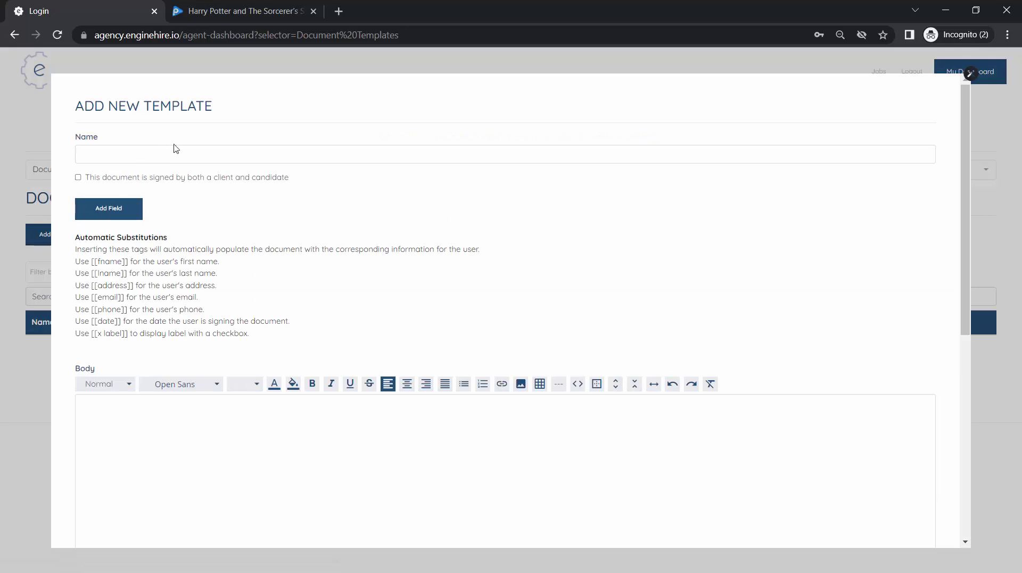
{"action": "left_click", "coordinate": [162, 157]}
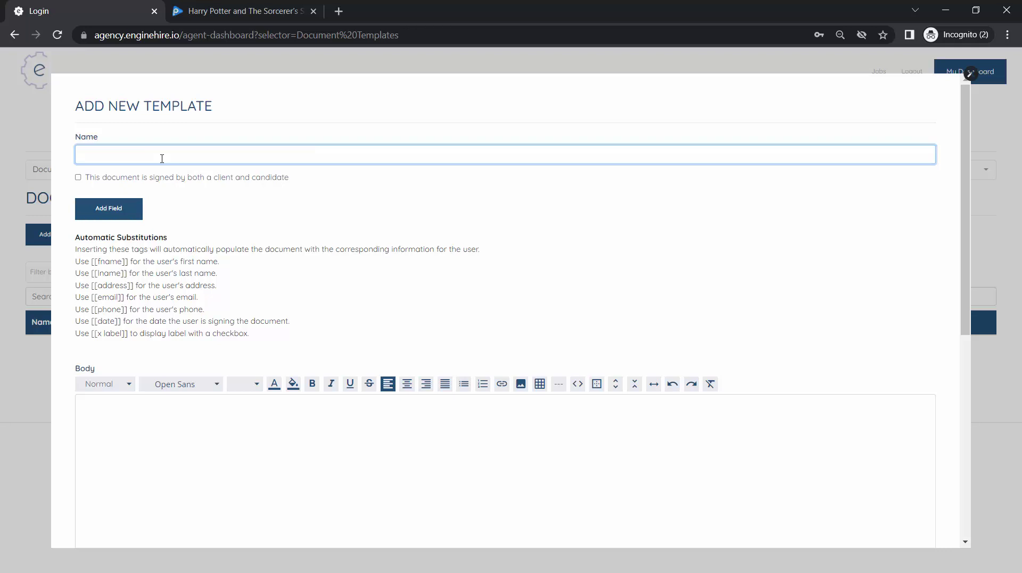
{"action": "type", "text": "Candidate Agency Agreement"}
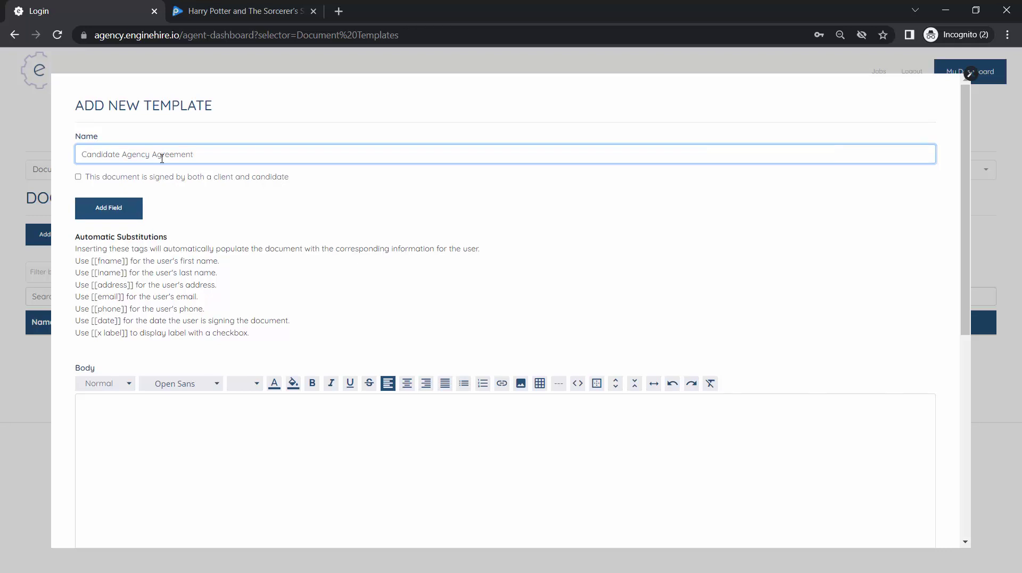
{"action": "scroll", "coordinate": [162, 158], "scroll_direction": "down", "scroll_amount": 1}
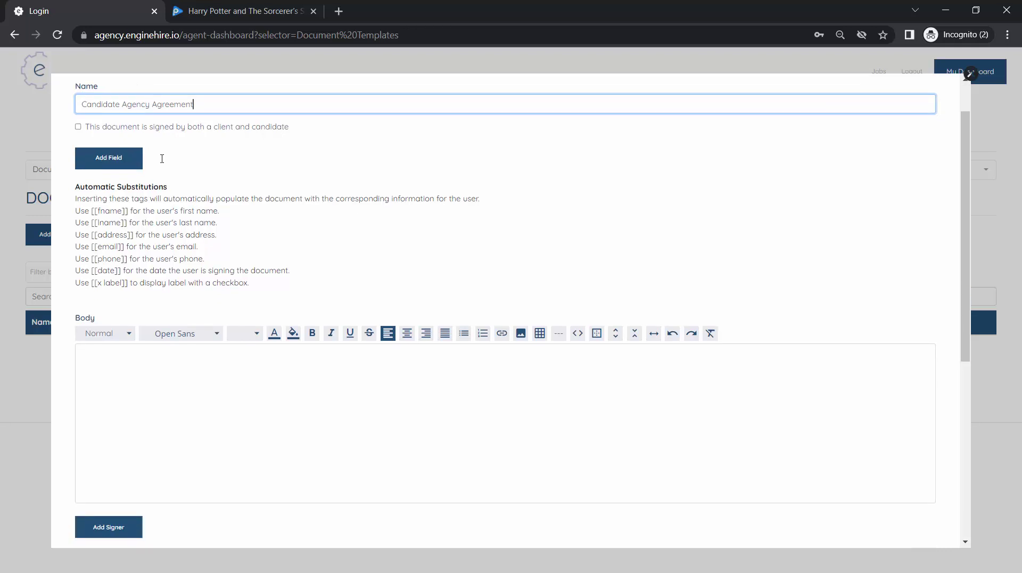
- Write the body clause 'Candidate agrees that they will not contact clients directly outside the agency.'
{"action": "left_click", "coordinate": [265, 428]}
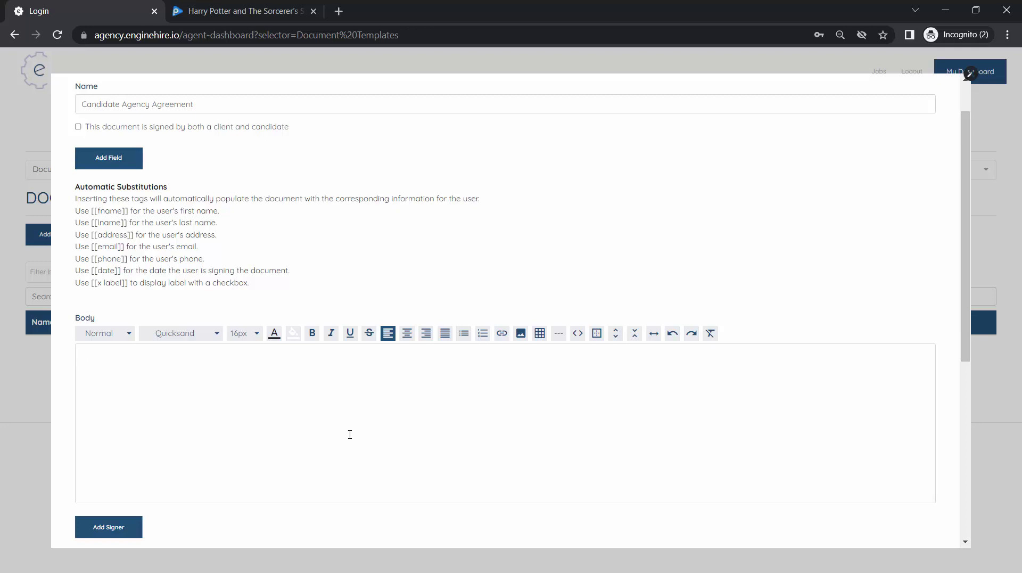
{"action": "type", "text": "Candidate agrees that they will not contact"}
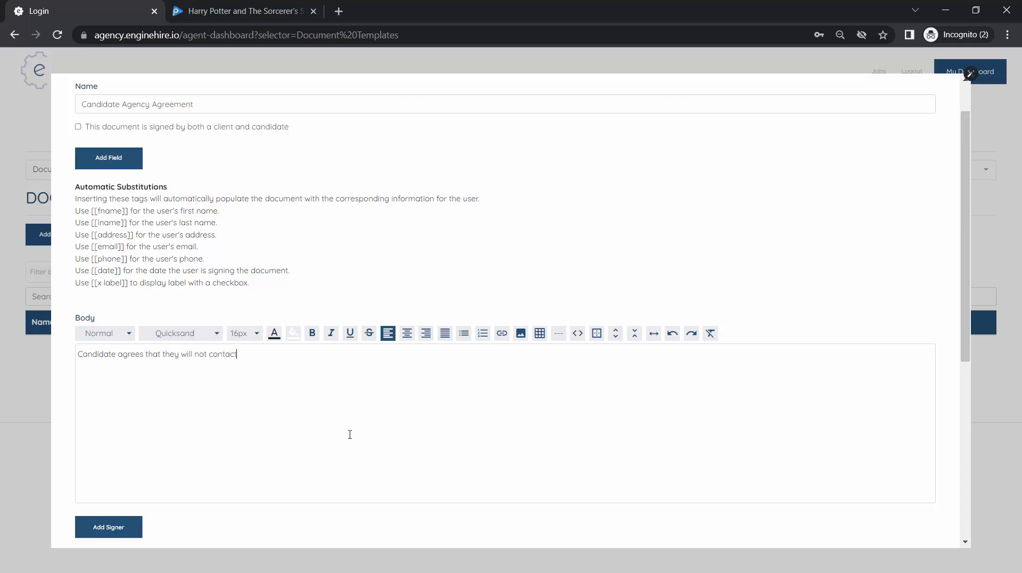
{"action": "type", "text": " clients directly outside the agency."}
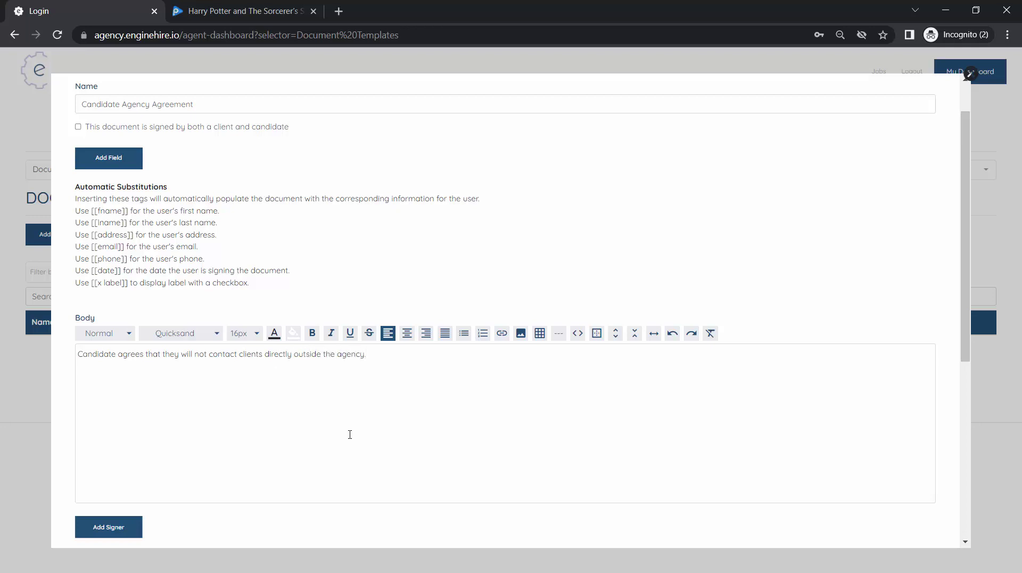
{"action": "key", "text": "Return"}
{"action": "key", "text": "Return"}
{"action": "scroll", "coordinate": [251, 397], "scroll_direction": "down", "scroll_amount": 1}
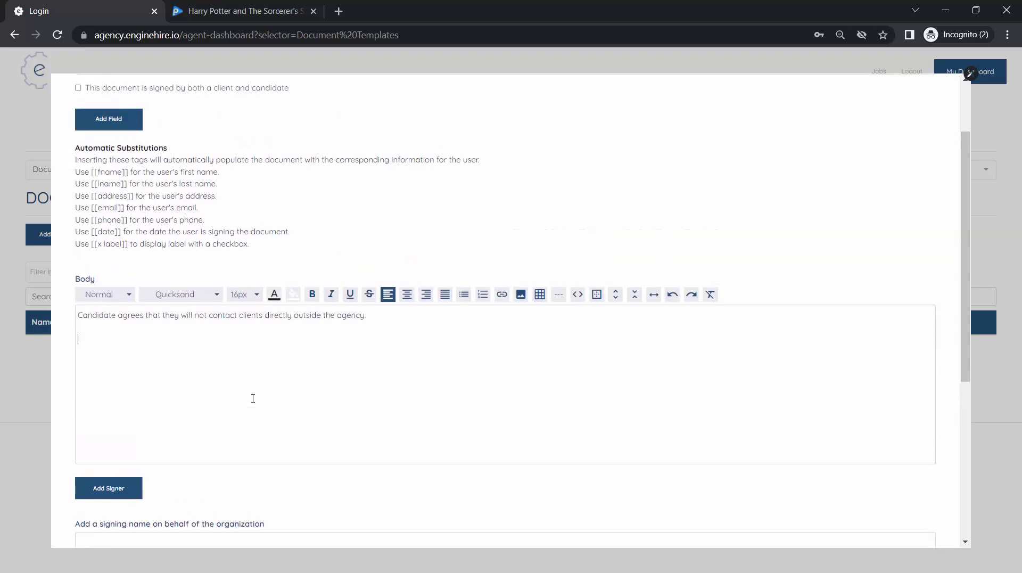
{"action": "scroll", "coordinate": [253, 398], "scroll_direction": "up", "scroll_amount": 2}
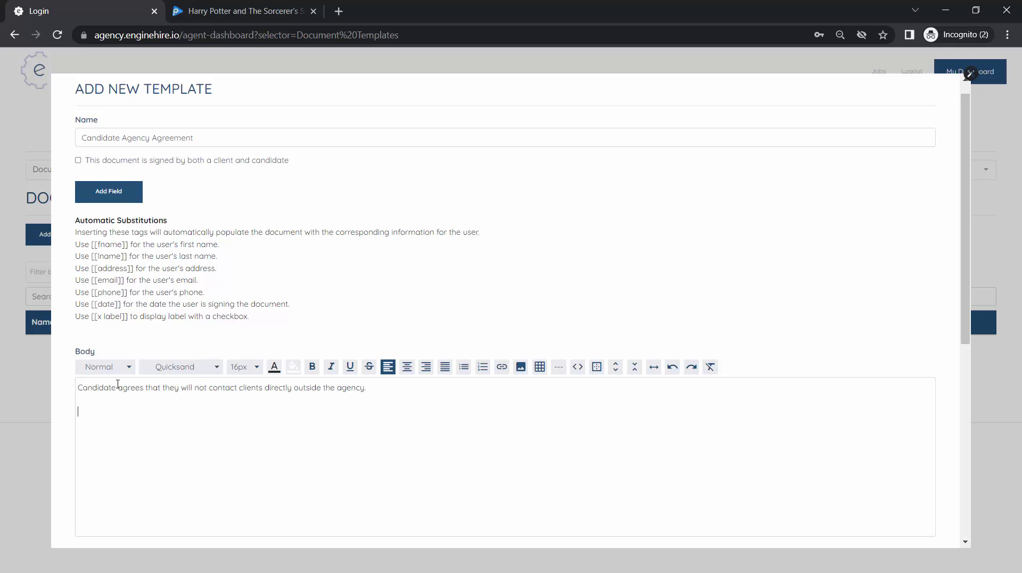
- Add a required custom field called 'Name' to the template
{"action": "left_click", "coordinate": [115, 202]}
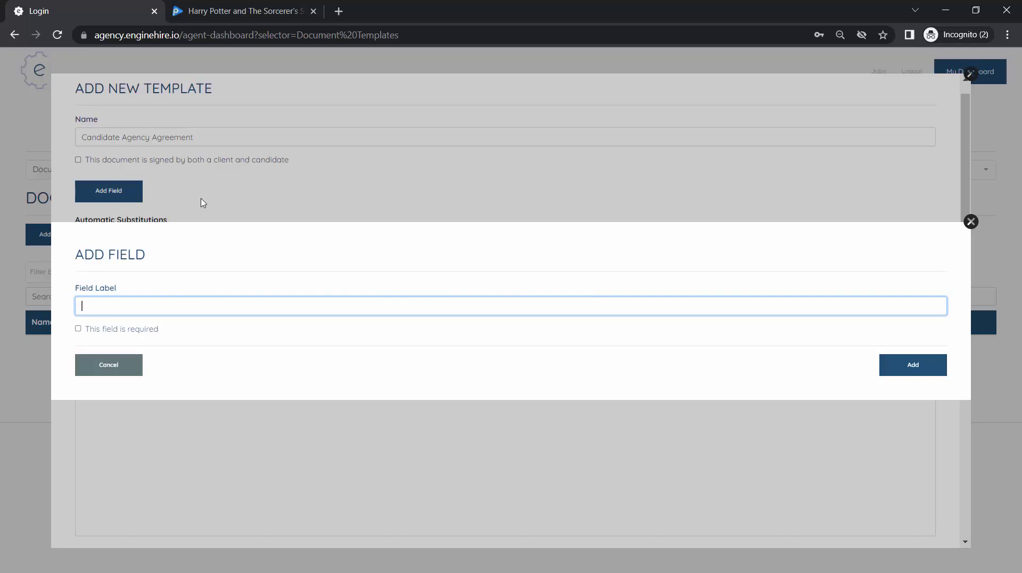
{"action": "type", "text": "Name"}
{"action": "left_click", "coordinate": [135, 334]}
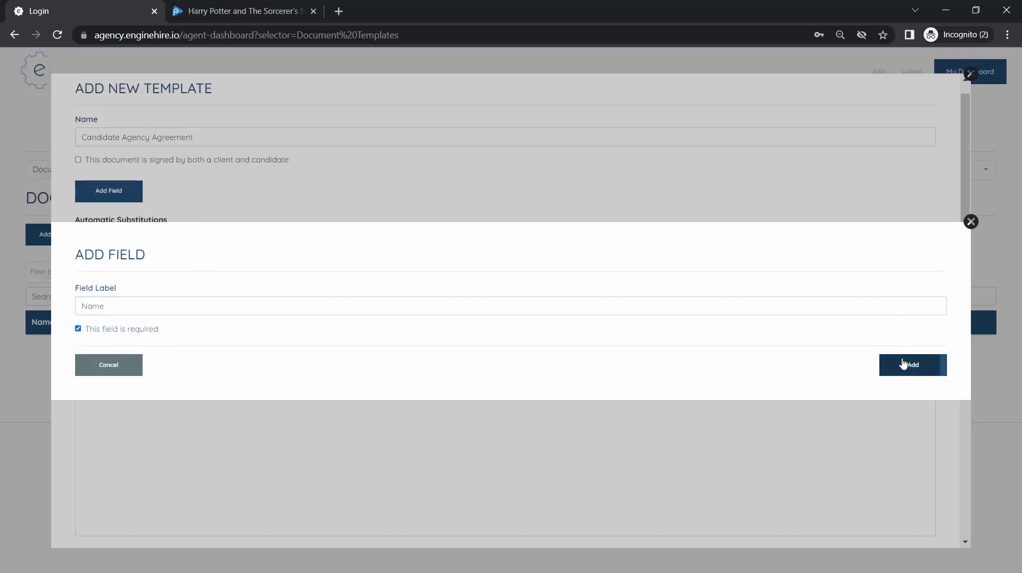
{"action": "left_click", "coordinate": [903, 364]}
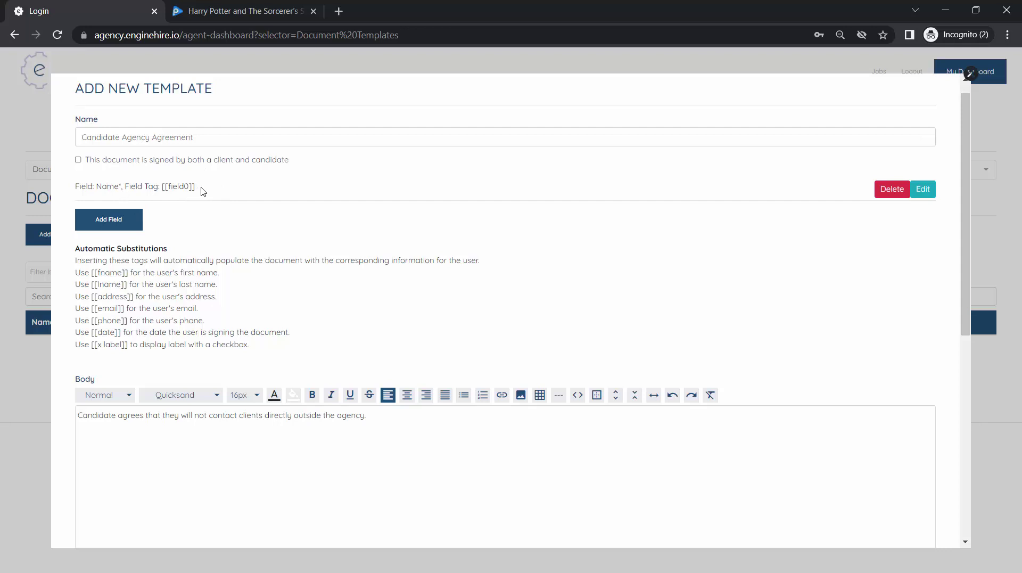
- Insert the [[field0]] tag right after 'Candidate' in the body
{"action": "left_click_drag", "start_coordinate": [196, 187], "coordinate": [161, 187]}
{"action": "key", "text": "ctrl+c"}
{"action": "left_click", "coordinate": [118, 415]}
{"action": "key", "text": "ctrl+v"}
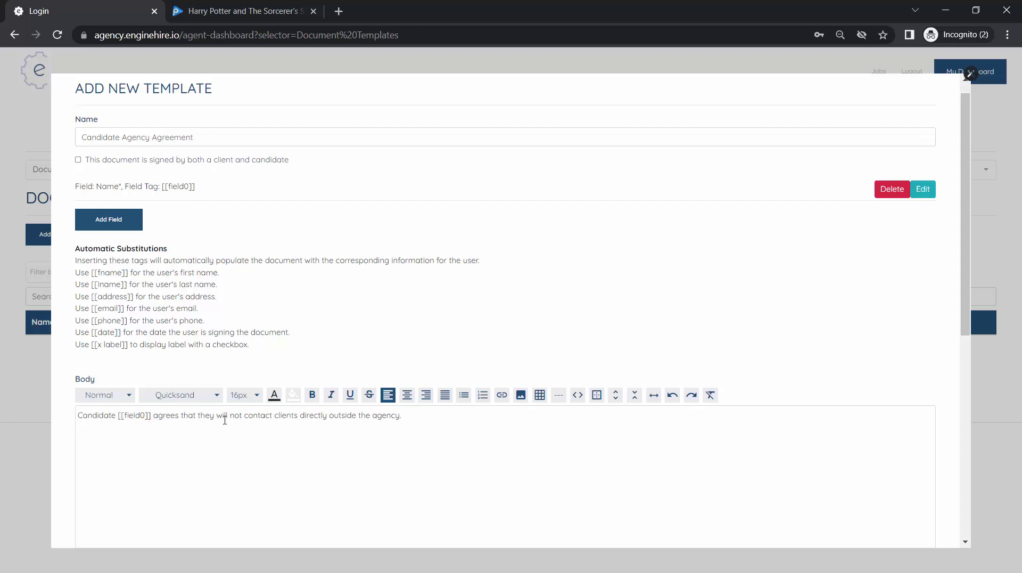
- Add Signer 1 with the label 'Candidate Signature'
{"action": "scroll", "coordinate": [225, 419], "scroll_direction": "down", "scroll_amount": 1}
{"action": "scroll", "coordinate": [225, 420], "scroll_direction": "down", "scroll_amount": 2}
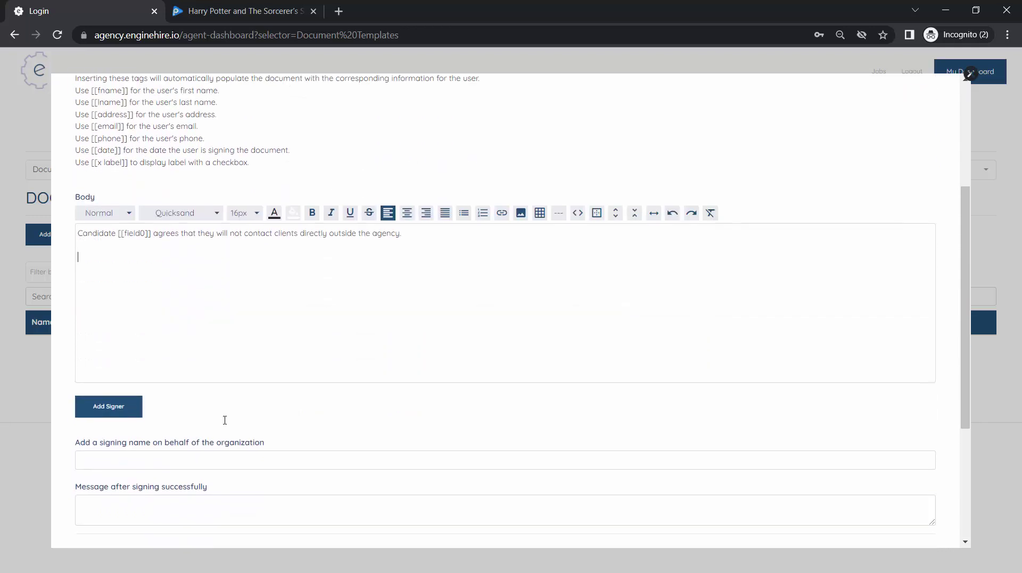
{"action": "scroll", "coordinate": [225, 420], "scroll_direction": "up", "scroll_amount": 1}
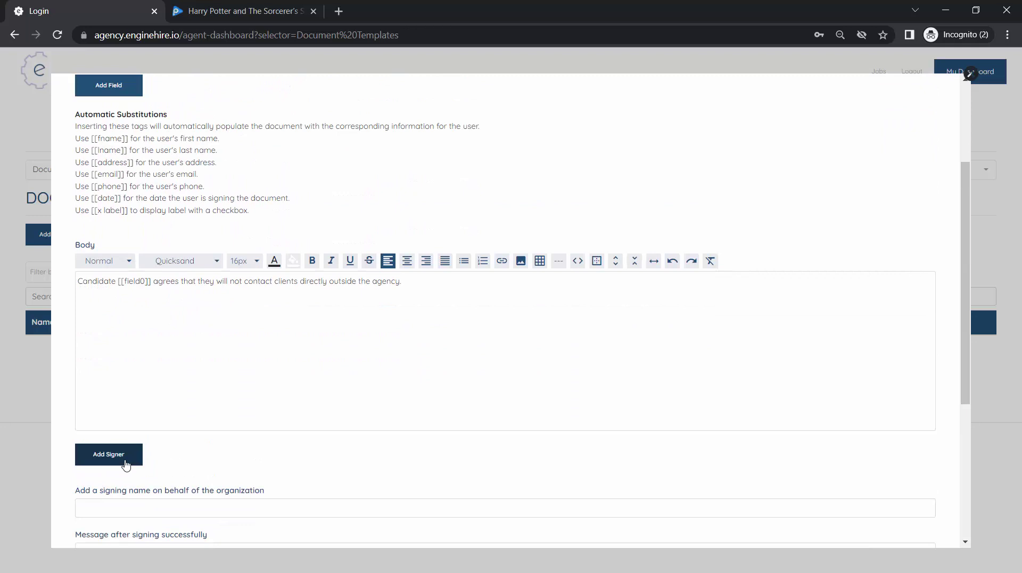
{"action": "left_click", "coordinate": [126, 463]}
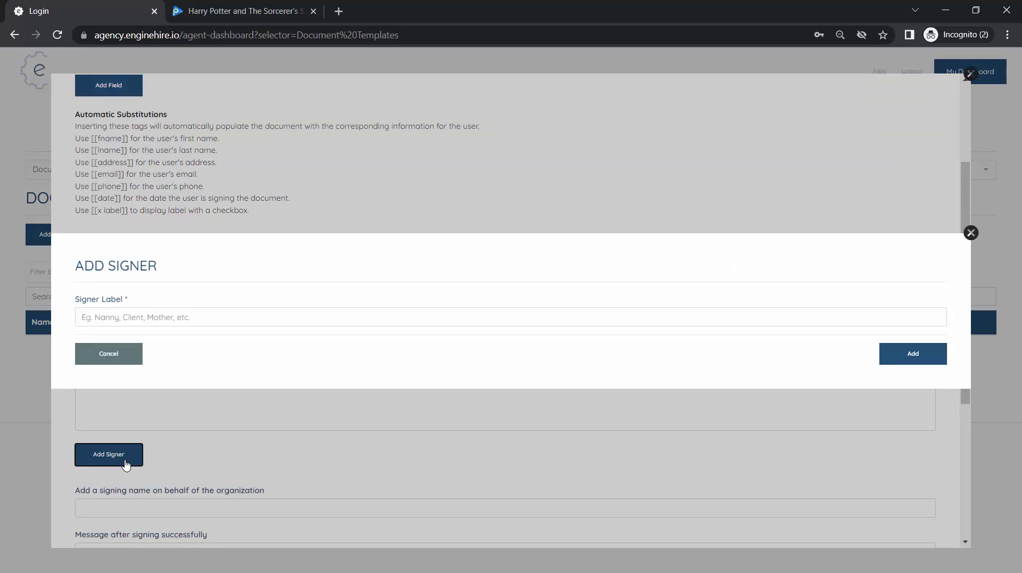
{"action": "left_click", "coordinate": [201, 317]}
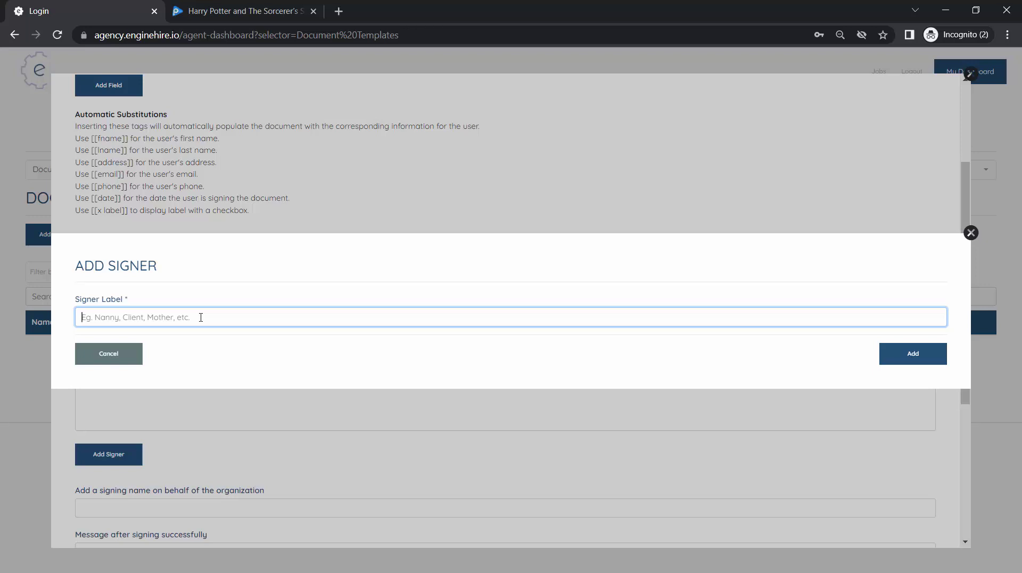
{"action": "type", "text": "Candidate Signature"}
{"action": "left_click", "coordinate": [884, 360]}
{"action": "scroll", "coordinate": [250, 405], "scroll_direction": "down", "scroll_amount": 3}
{"action": "scroll", "coordinate": [250, 406], "scroll_direction": "down", "scroll_amount": 2}
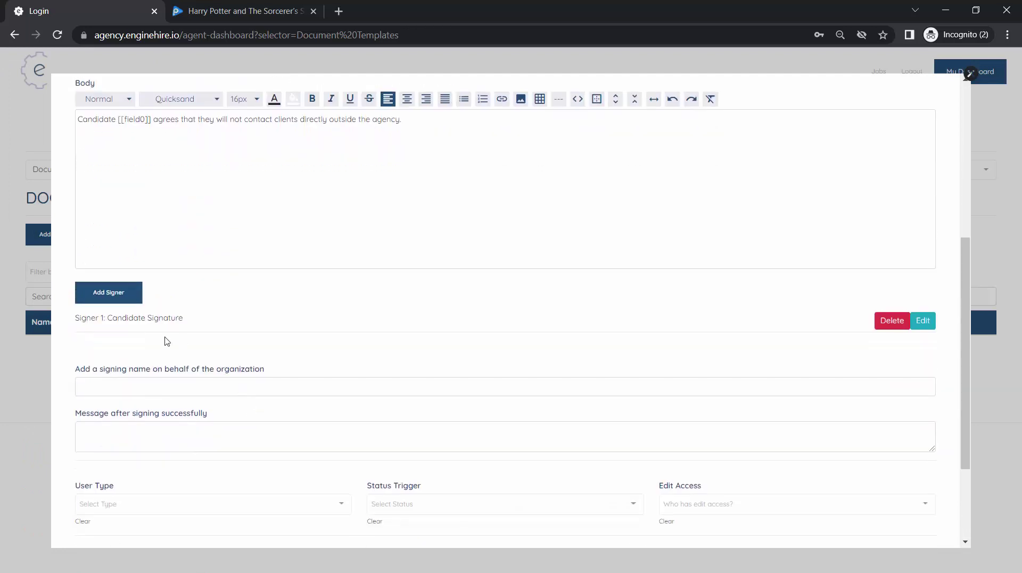
- Enter 'Agency Owner' as the organization signing name
{"action": "left_click", "coordinate": [161, 379]}
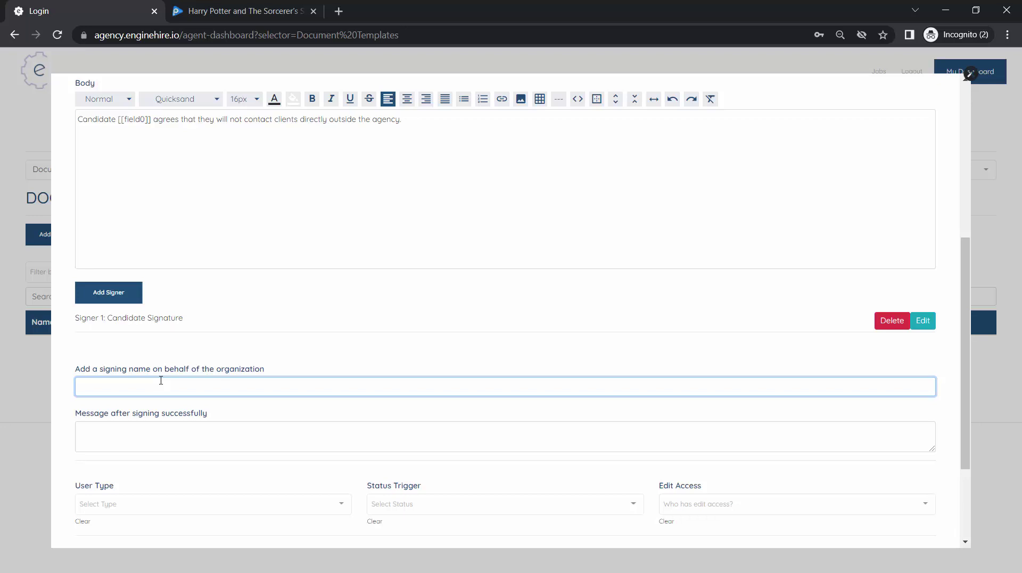
{"action": "type", "text": "Agency Owner"}
{"action": "scroll", "coordinate": [161, 380], "scroll_direction": "down", "scroll_amount": 1}
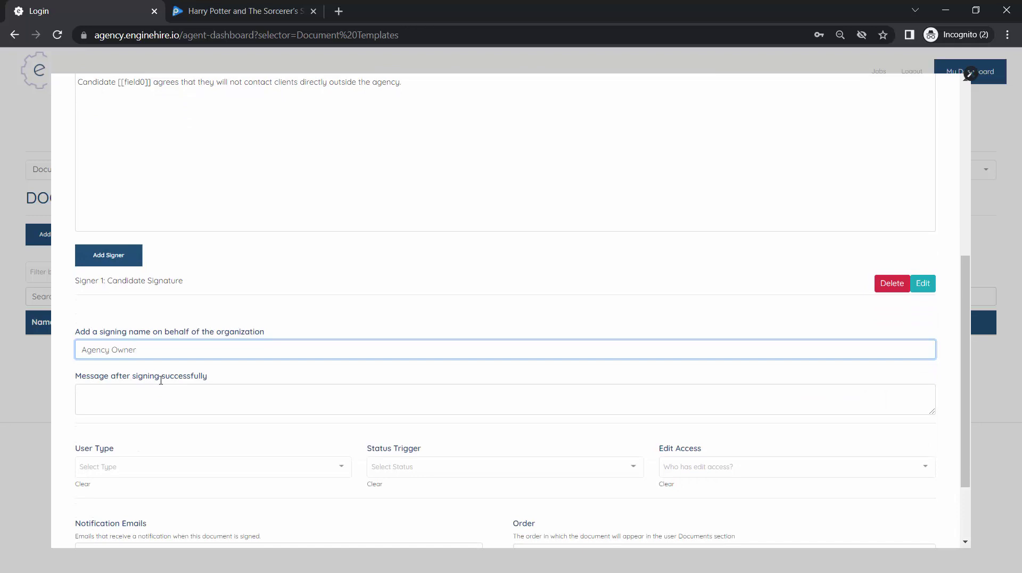
{"action": "scroll", "coordinate": [173, 399], "scroll_direction": "down", "scroll_amount": 1}
- Set the post-signing message to thank the candidate and promise an onboarding package soon
{"action": "left_click", "coordinate": [200, 343]}
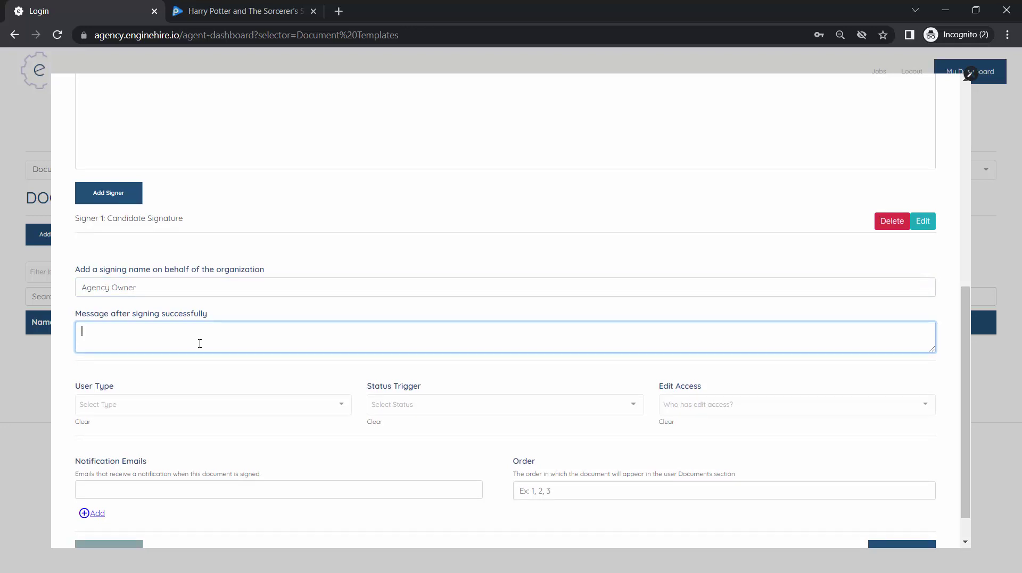
{"action": "type", "text": "Thank you for"}
{"action": "type", "text": "signing out"}
{"action": "key", "text": "BackSpace"}
{"action": "type", "text": "r agreement, we will se"}
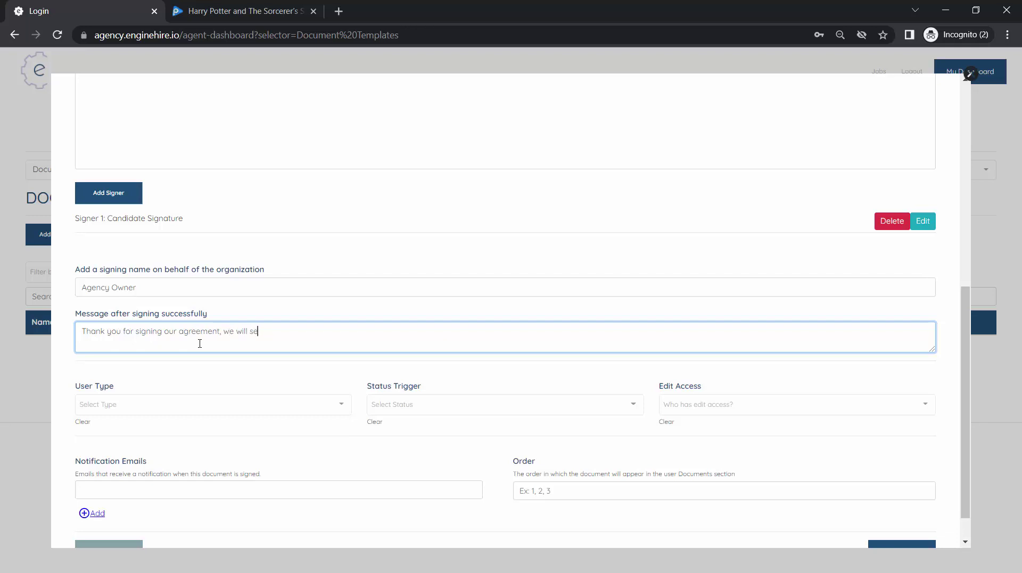
{"action": "type", "text": "nd out"}
{"action": "key", "text": "BackSpace"}
{"action": "key", "text": "BackSpace"}
{"action": "key", "text": "BackSpace"}
{"action": "key", "text": "BackSpace"}
{"action": "type", "text": "you an onboarding package soon"}
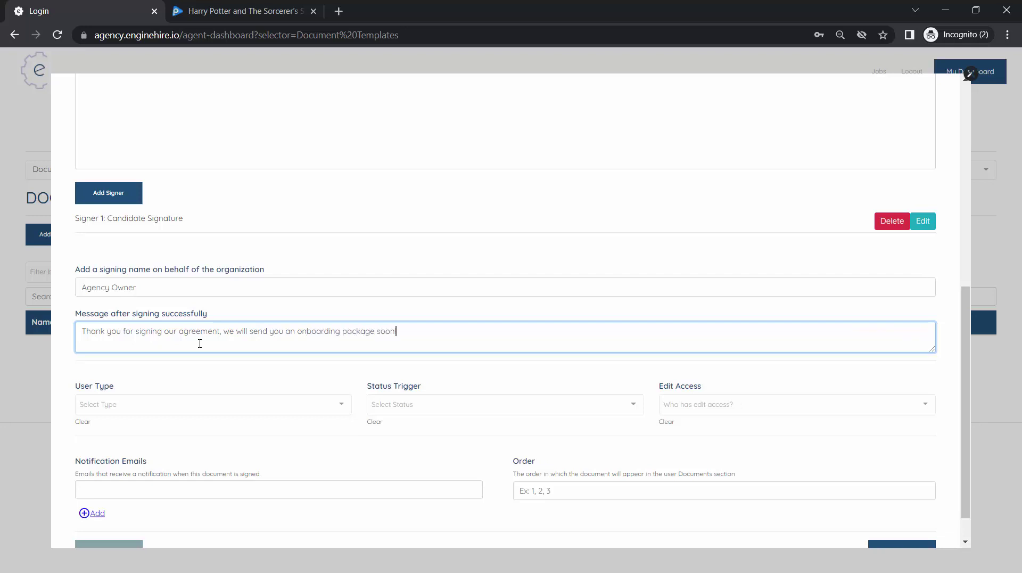
{"action": "type", "text": "!"}
- Set the template's signing User Type to Candidate
{"action": "scroll", "coordinate": [199, 343], "scroll_direction": "down", "scroll_amount": 1}
{"action": "left_click", "coordinate": [185, 371]}
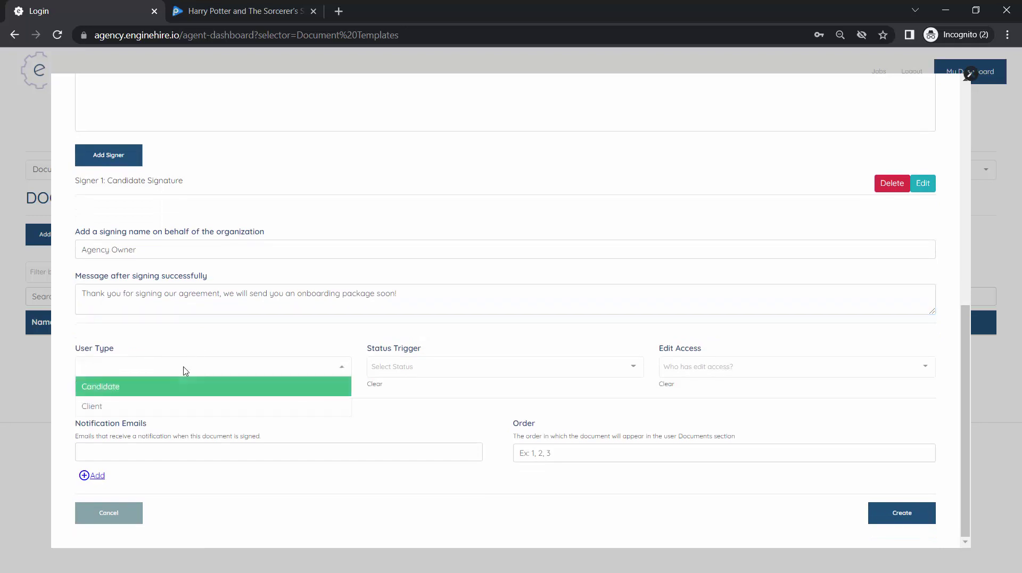
{"action": "left_click", "coordinate": [148, 393]}
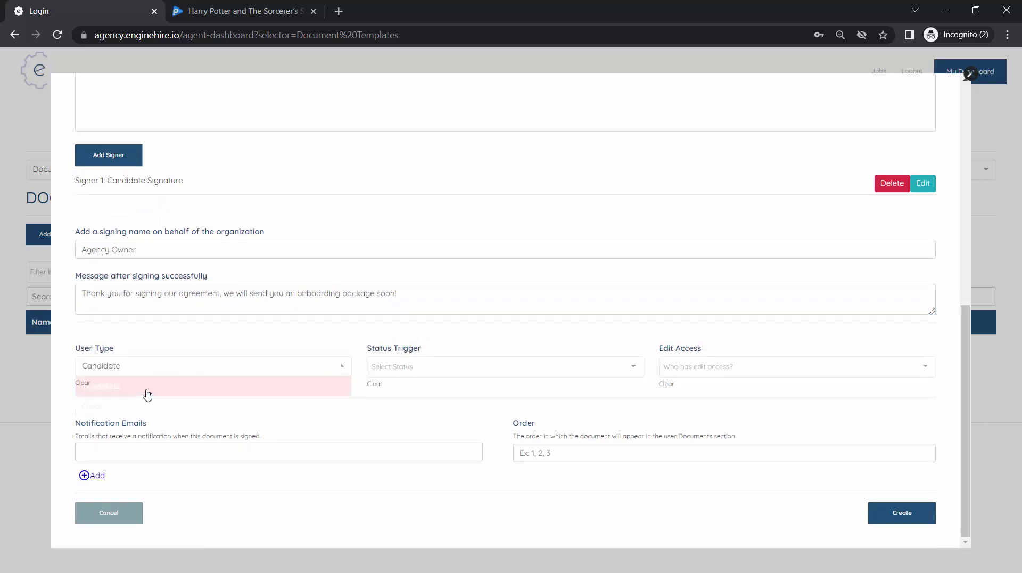
{"action": "left_click", "coordinate": [420, 372]}
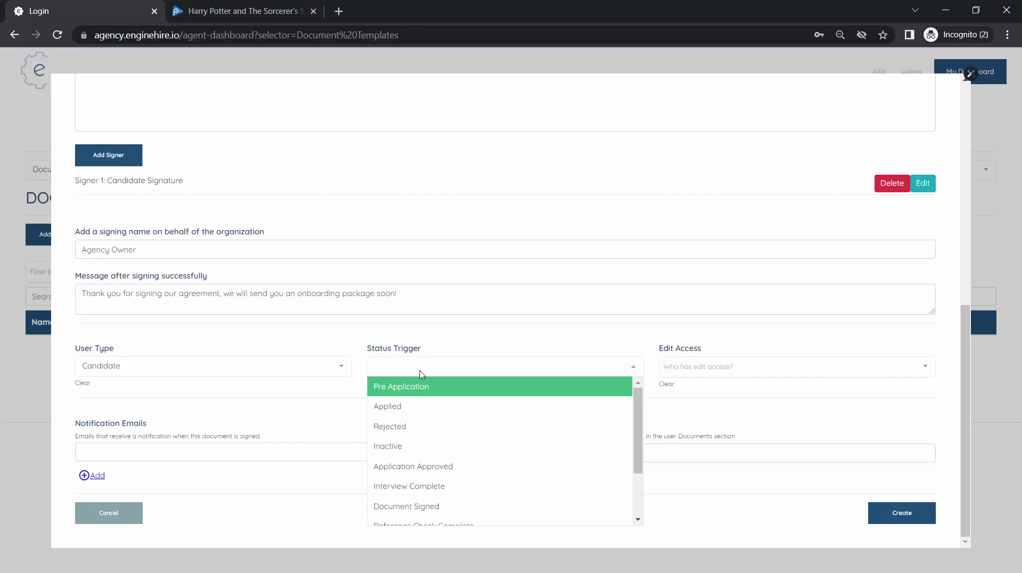
{"action": "left_click", "coordinate": [657, 354]}
- Set Edit Access to All
{"action": "left_click", "coordinate": [694, 376]}
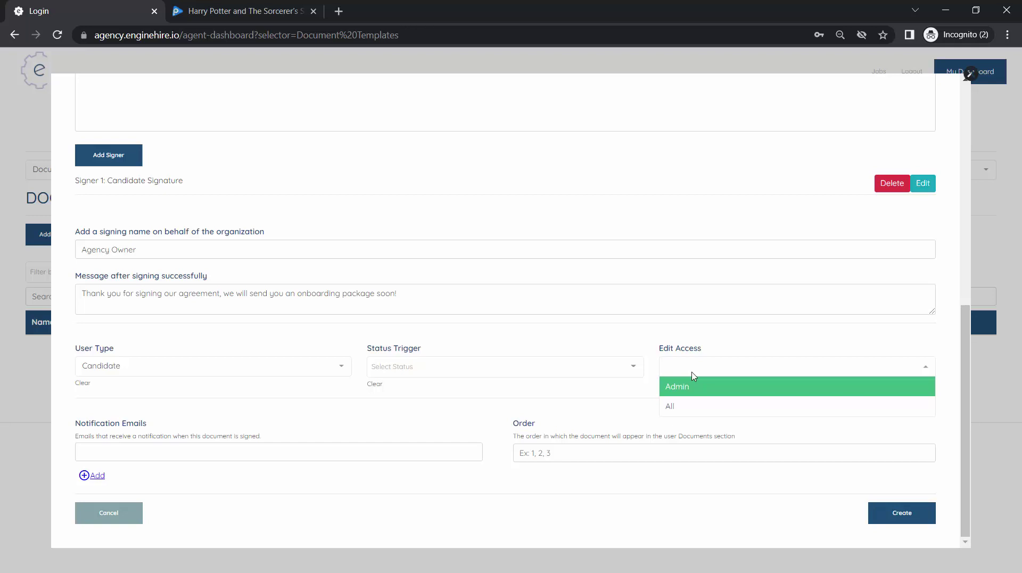
{"action": "left_click", "coordinate": [488, 245]}
{"action": "scroll", "coordinate": [506, 258], "scroll_direction": "up", "scroll_amount": 2}
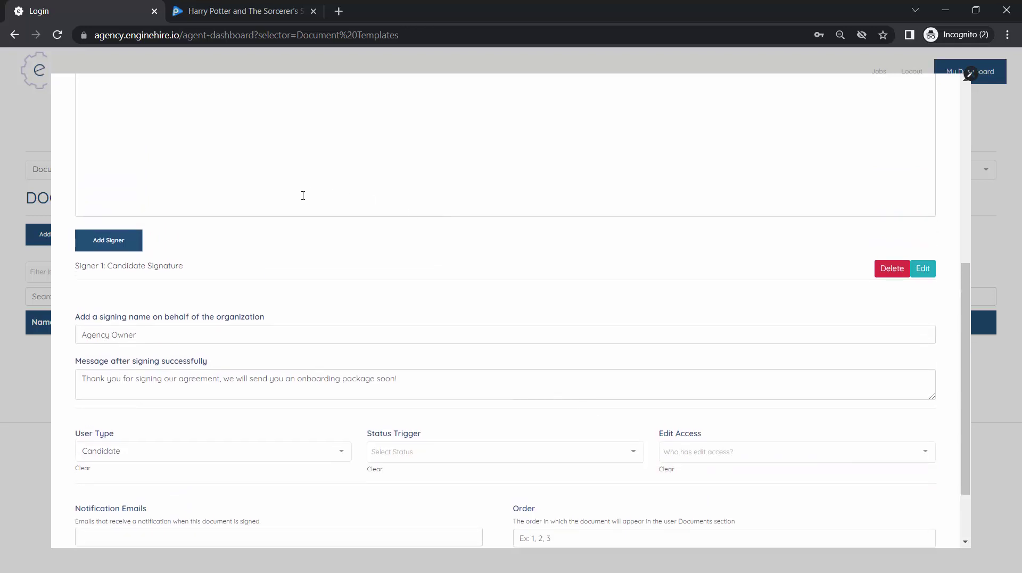
{"action": "scroll", "coordinate": [223, 197], "scroll_direction": "up", "scroll_amount": 2}
{"action": "scroll", "coordinate": [306, 276], "scroll_direction": "down", "scroll_amount": 4}
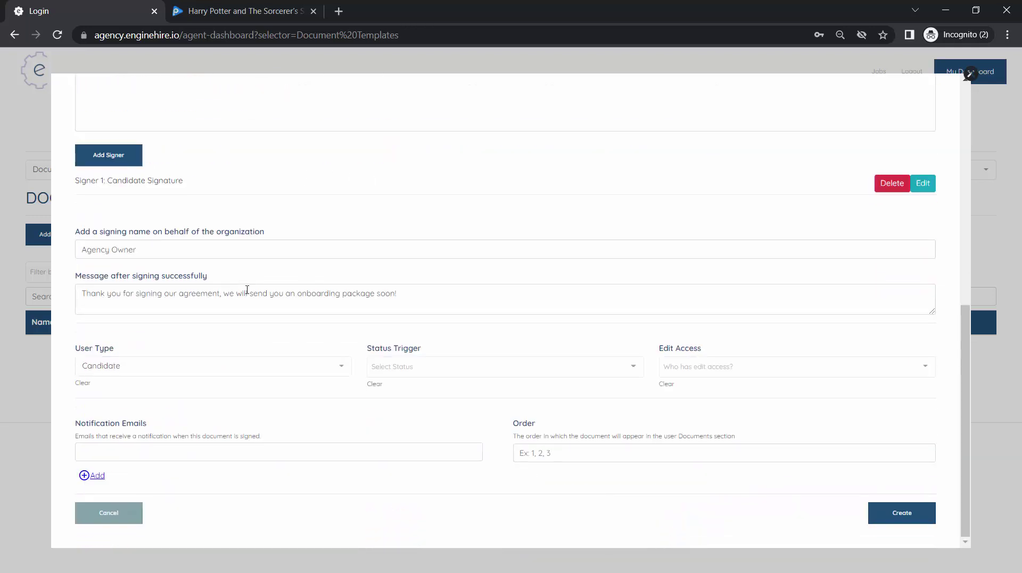
{"action": "left_click", "coordinate": [676, 367]}
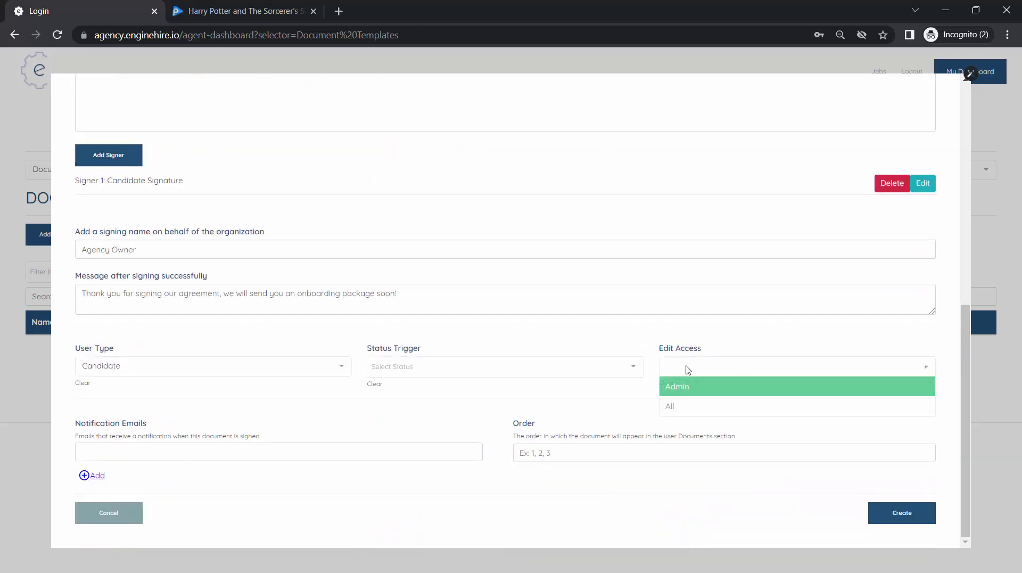
{"action": "left_click", "coordinate": [695, 407]}
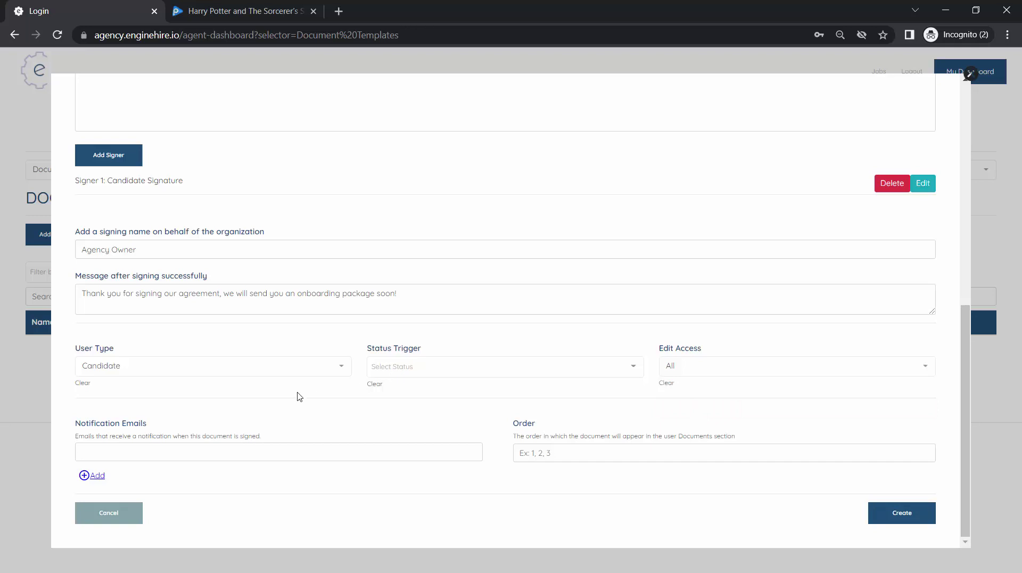
- Enter the agency's e-mail address under Notification Emails
{"action": "left_click", "coordinate": [231, 454]}
{"action": "left_click", "coordinate": [232, 455]}
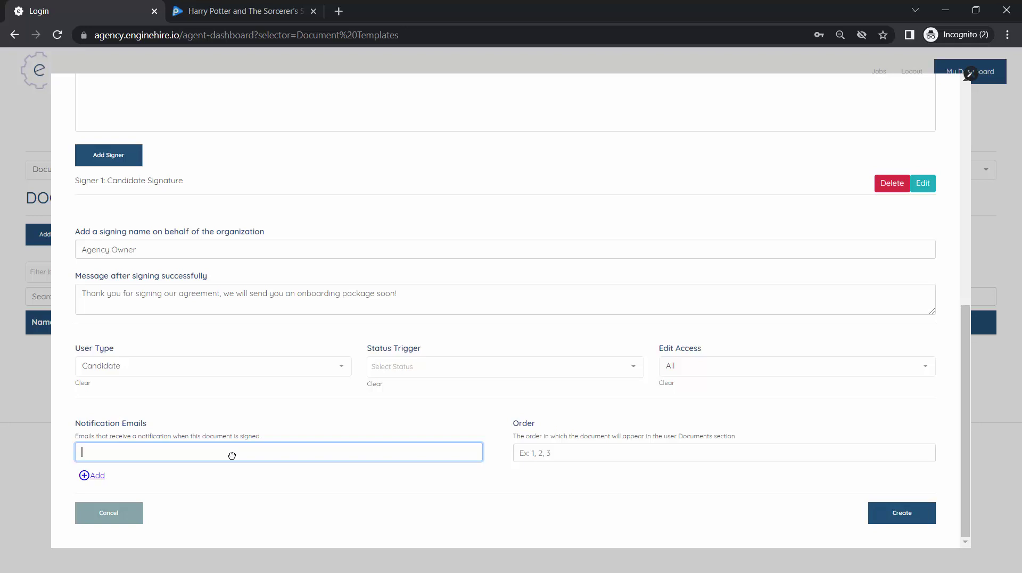
{"action": "left_click", "coordinate": [368, 493]}
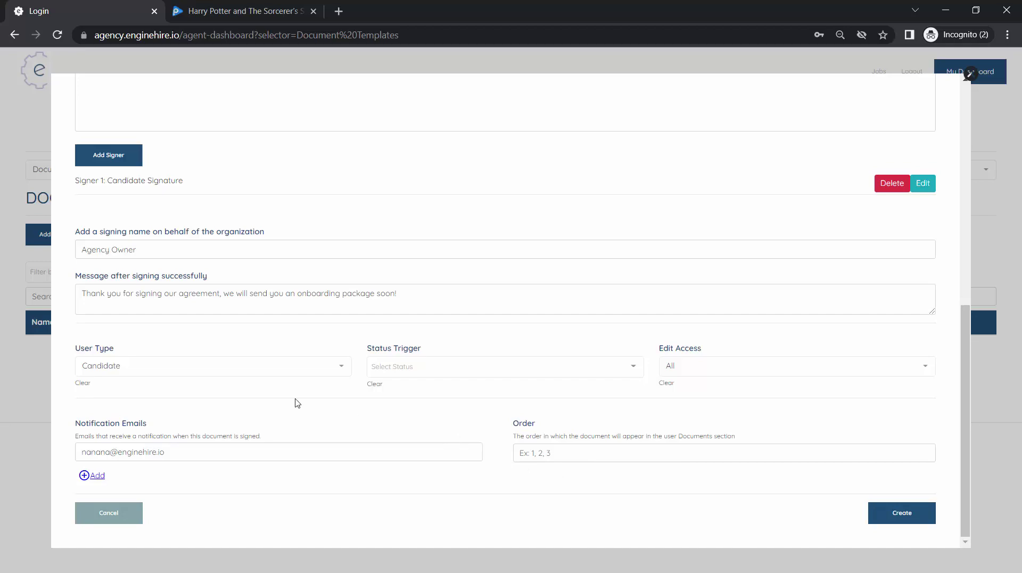
- Add the body line 'Candidate agrees to this on [[date]]' below the clause
{"action": "scroll", "coordinate": [296, 403], "scroll_direction": "up", "scroll_amount": 10}
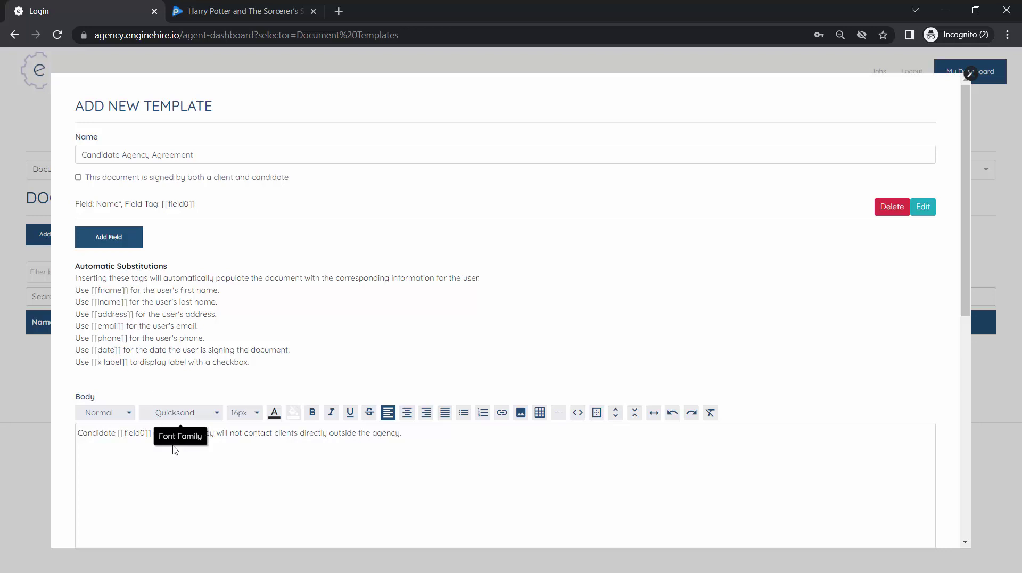
{"action": "left_click", "coordinate": [449, 448]}
{"action": "key", "text": "Return"}
{"action": "type", "text": "Candidate agrees o to this on [[date]]"}
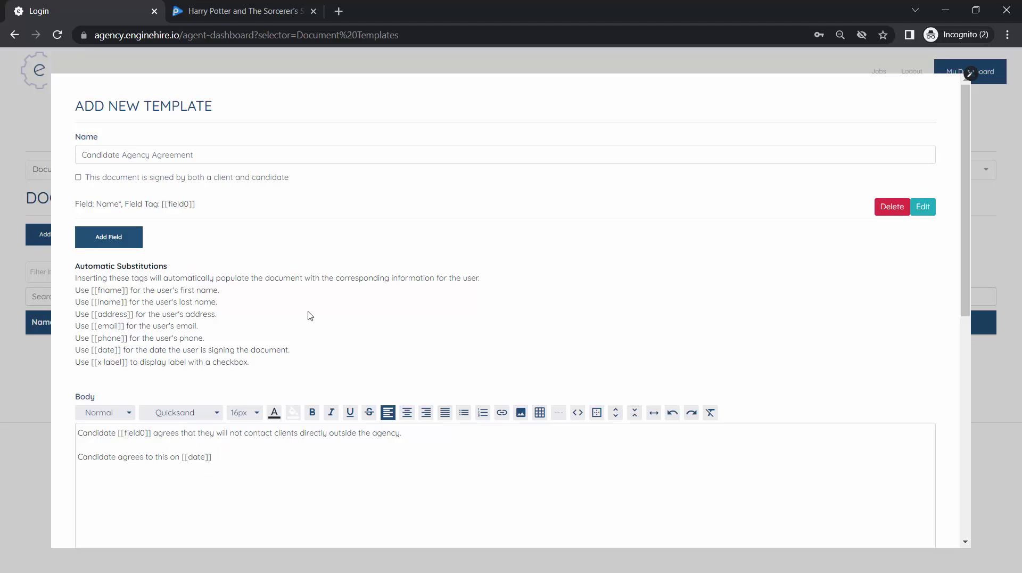
- Create the template and dismiss the Template Created confirmation
{"action": "scroll", "coordinate": [310, 315], "scroll_direction": "down", "scroll_amount": 10}
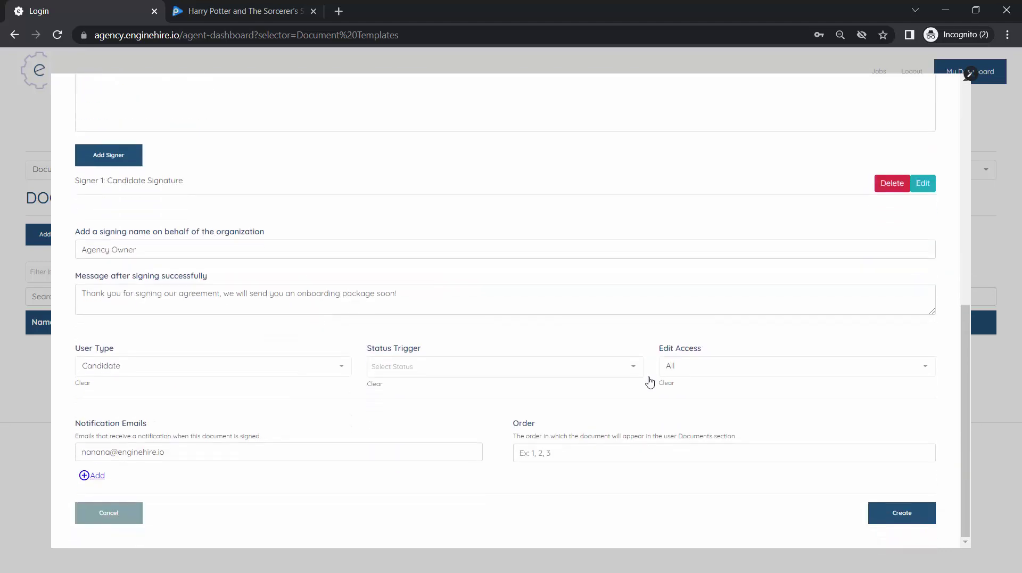
{"action": "left_click", "coordinate": [896, 510]}
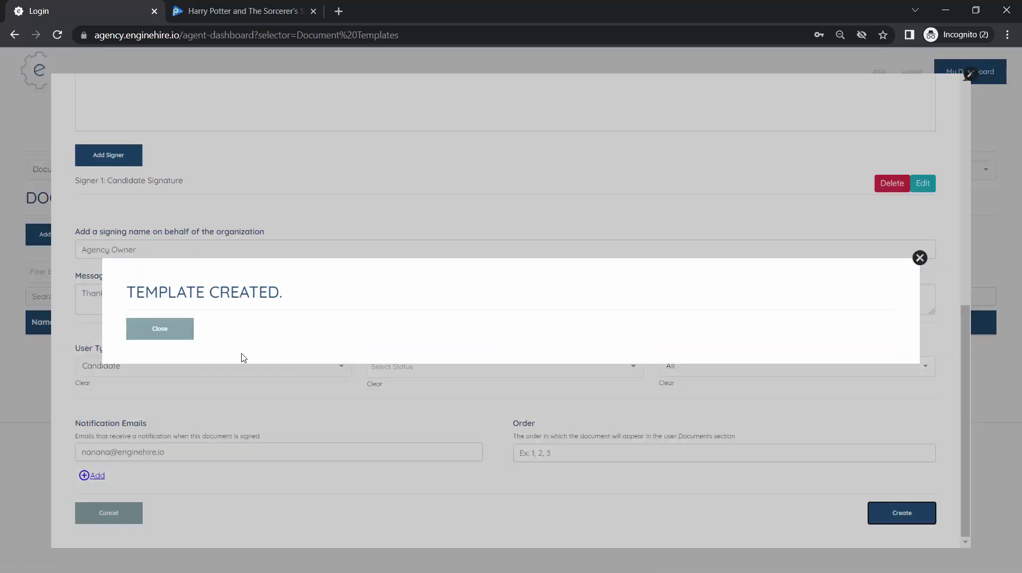
{"action": "left_click", "coordinate": [162, 327]}
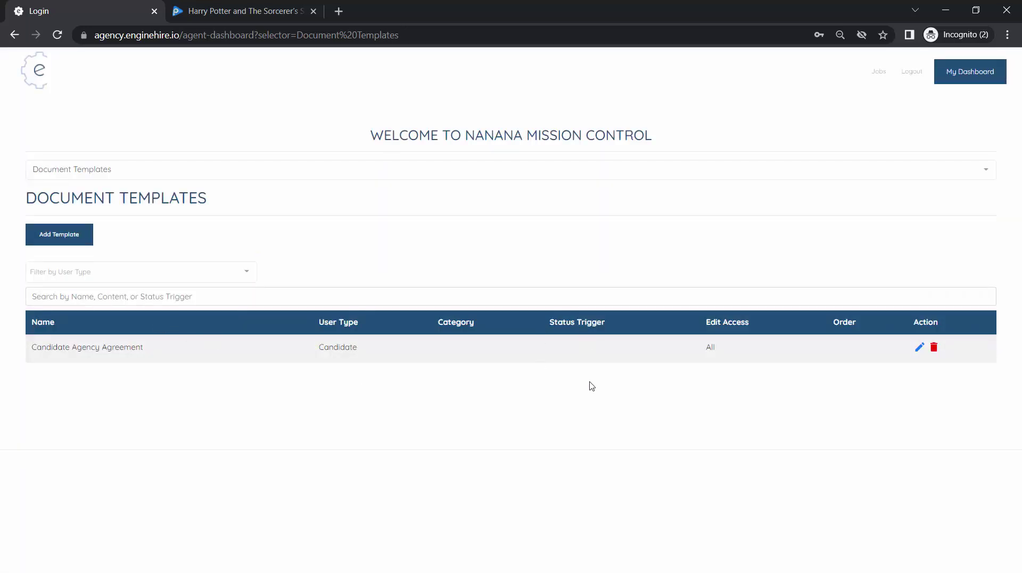
- Switch to the Candidates dashboard and open the application-approved candidate's record
{"action": "left_click", "coordinate": [182, 170]}
{"action": "left_click", "coordinate": [134, 210]}
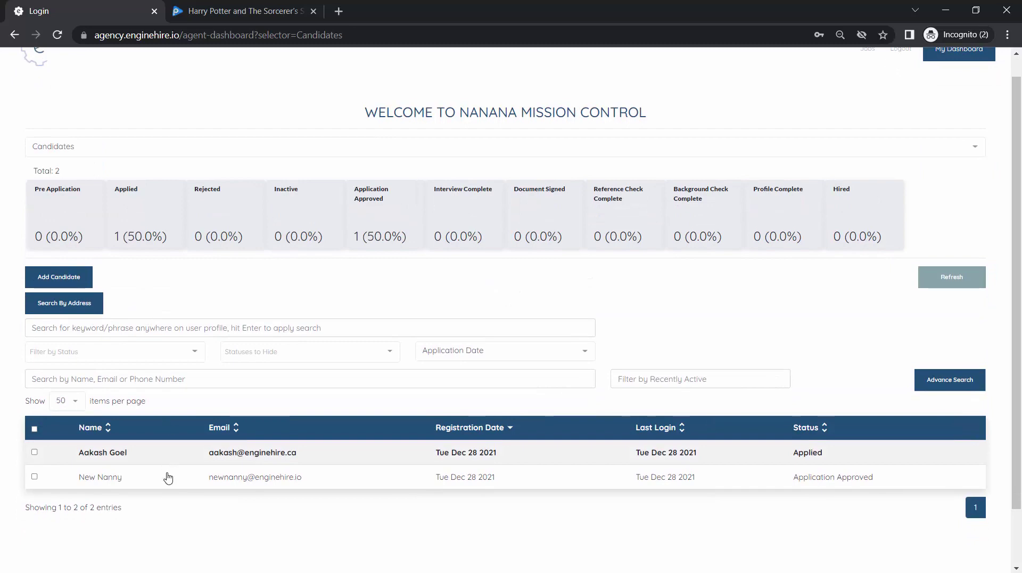
{"action": "left_click", "coordinate": [167, 477]}
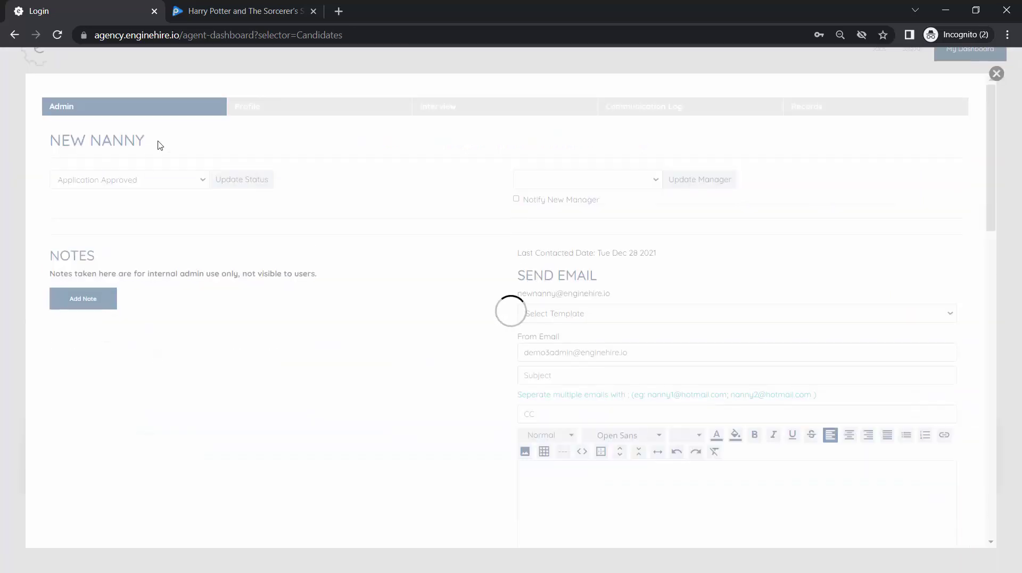
- Check the candidate's Profile documents, then scroll the Admin tab down to Add Document
{"action": "left_click", "coordinate": [276, 113]}
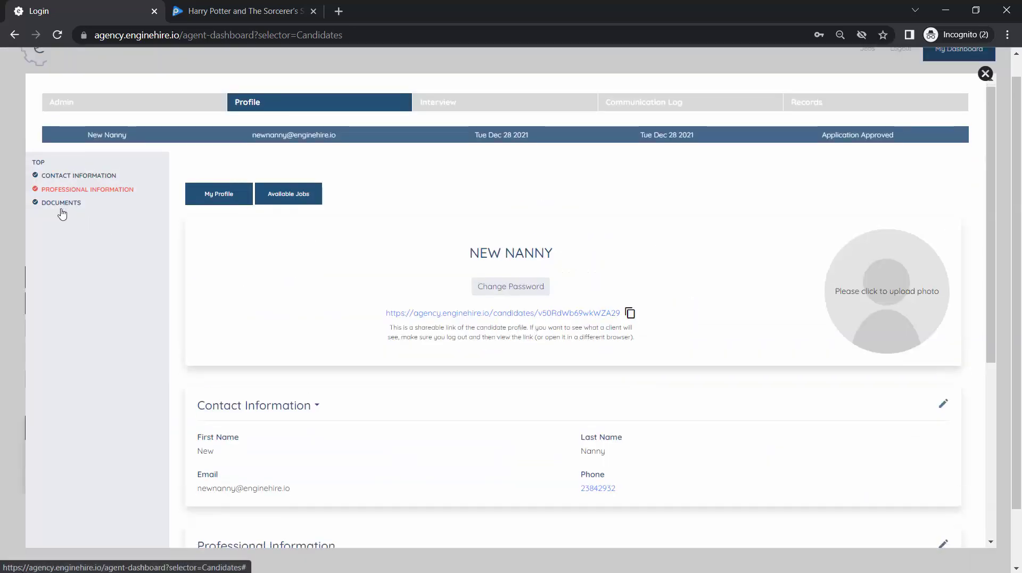
{"action": "left_click", "coordinate": [61, 207]}
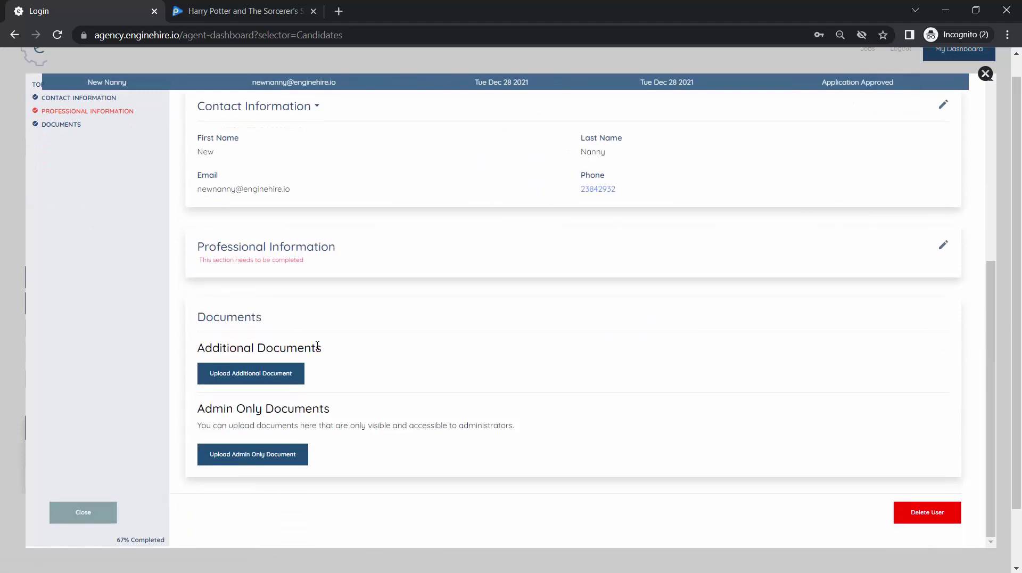
{"action": "scroll", "coordinate": [285, 200], "scroll_direction": "up", "scroll_amount": 6}
{"action": "left_click", "coordinate": [133, 103]}
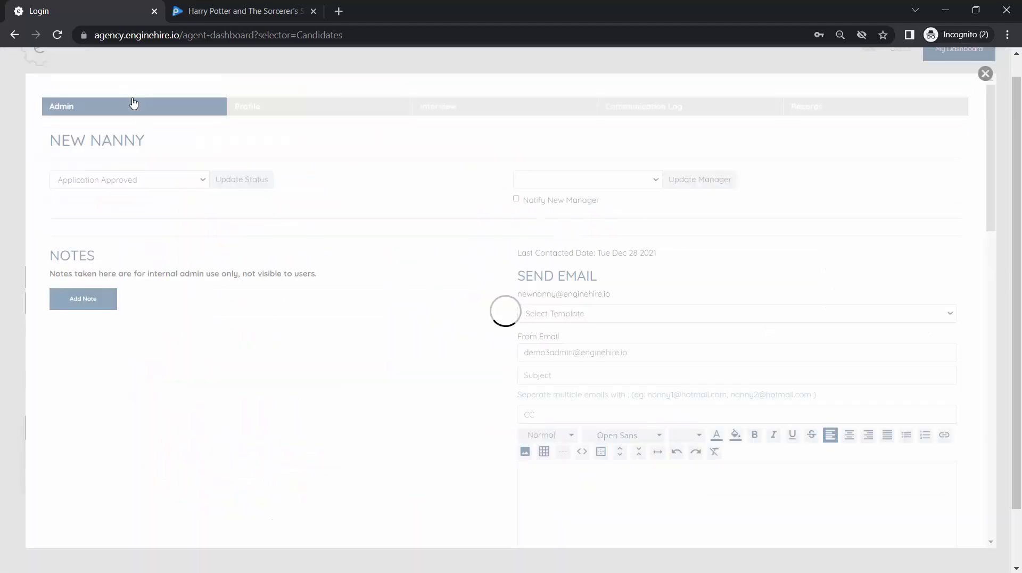
{"action": "scroll", "coordinate": [161, 234], "scroll_direction": "down", "scroll_amount": 10}
{"action": "scroll", "coordinate": [161, 236], "scroll_direction": "down", "scroll_amount": 3}
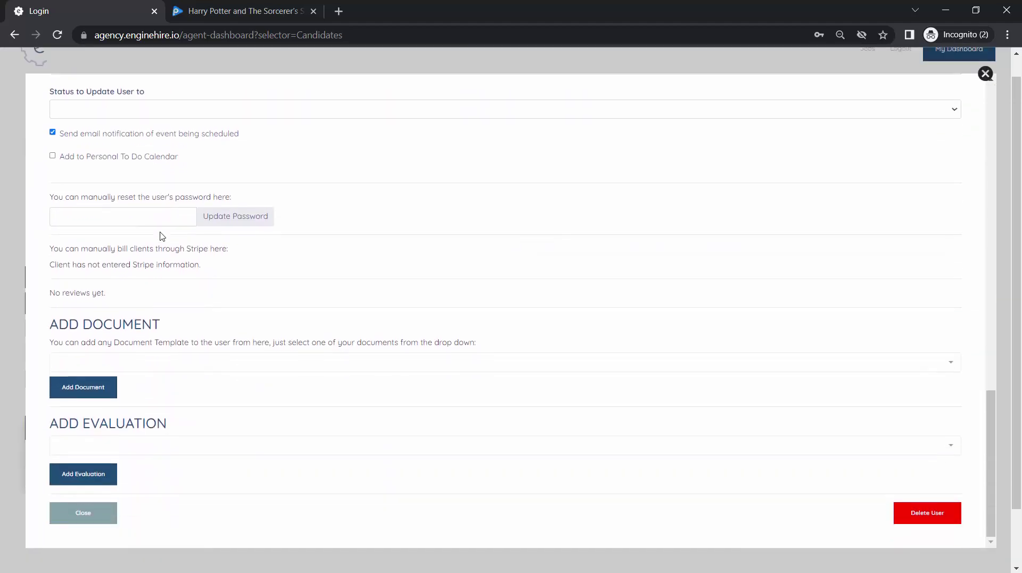
- Add the Candidate Agency Agreement template under Add Document and dismiss the confirmation
{"action": "left_click", "coordinate": [151, 367]}
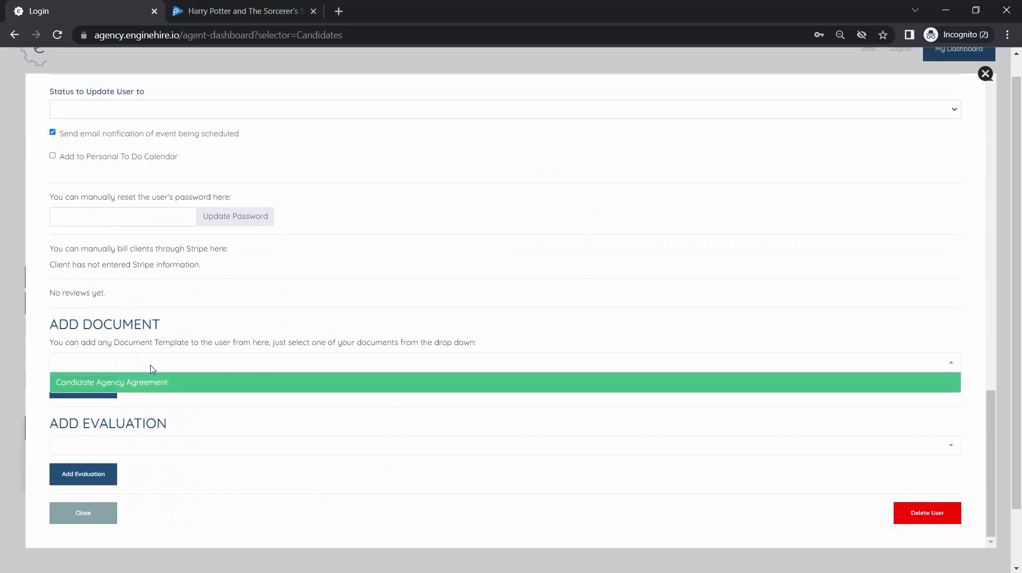
{"action": "left_click", "coordinate": [142, 382]}
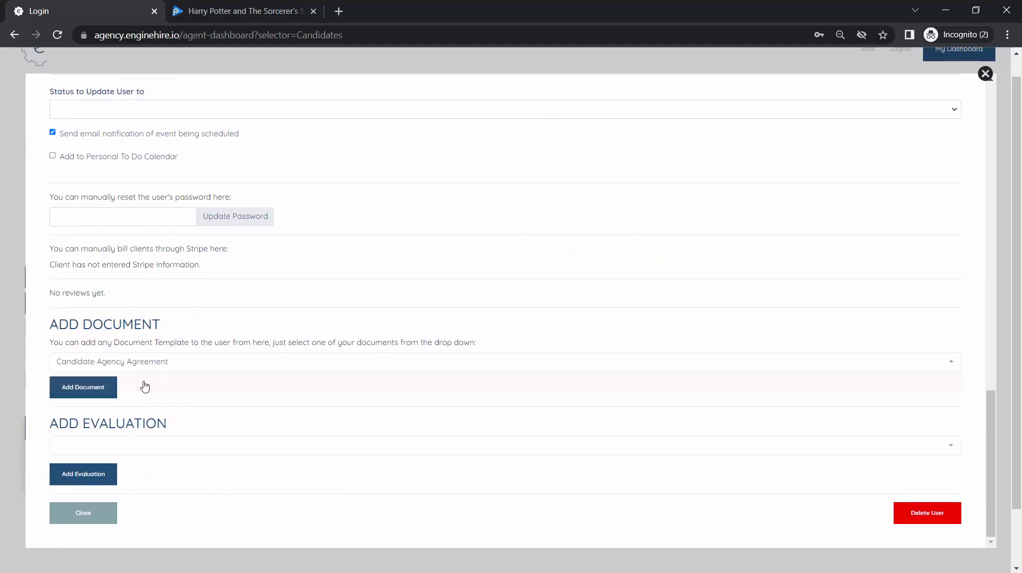
{"action": "left_click", "coordinate": [100, 388]}
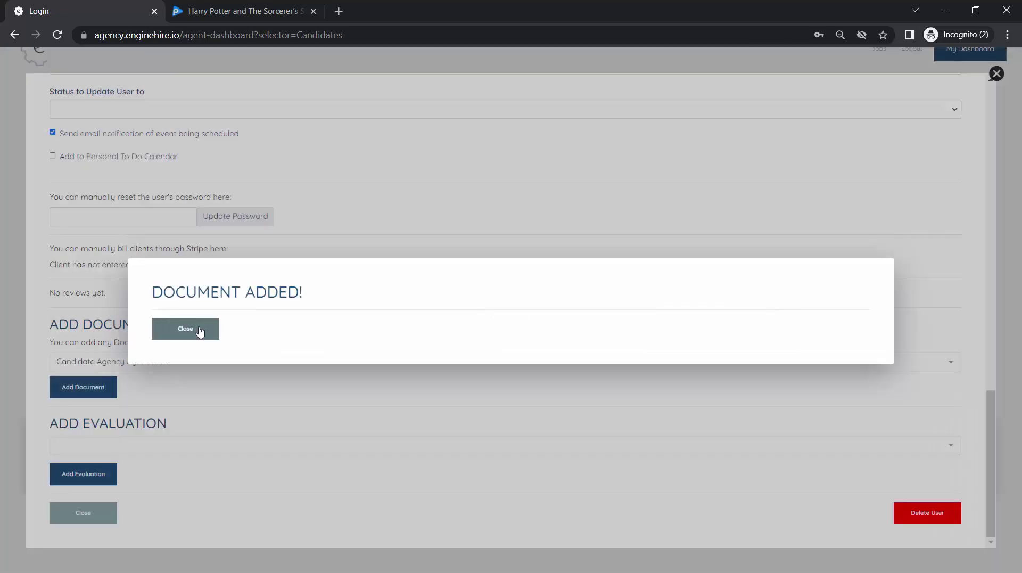
{"action": "left_click", "coordinate": [199, 328]}
- Open the Candidate Agency Agreement for signing from the Profile tab's Documents list
{"action": "left_click", "coordinate": [254, 114]}
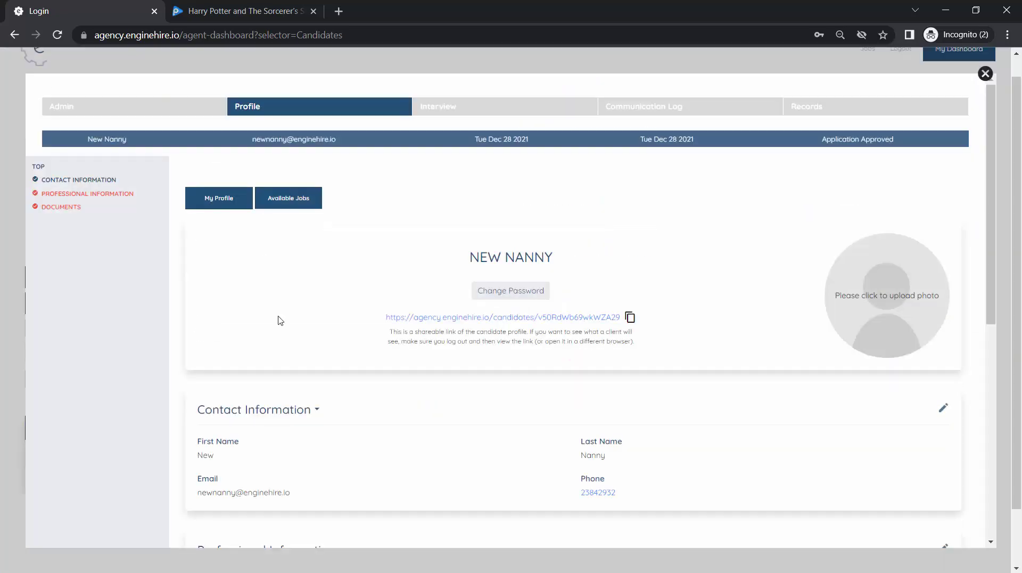
{"action": "scroll", "coordinate": [279, 320], "scroll_direction": "down", "scroll_amount": 10}
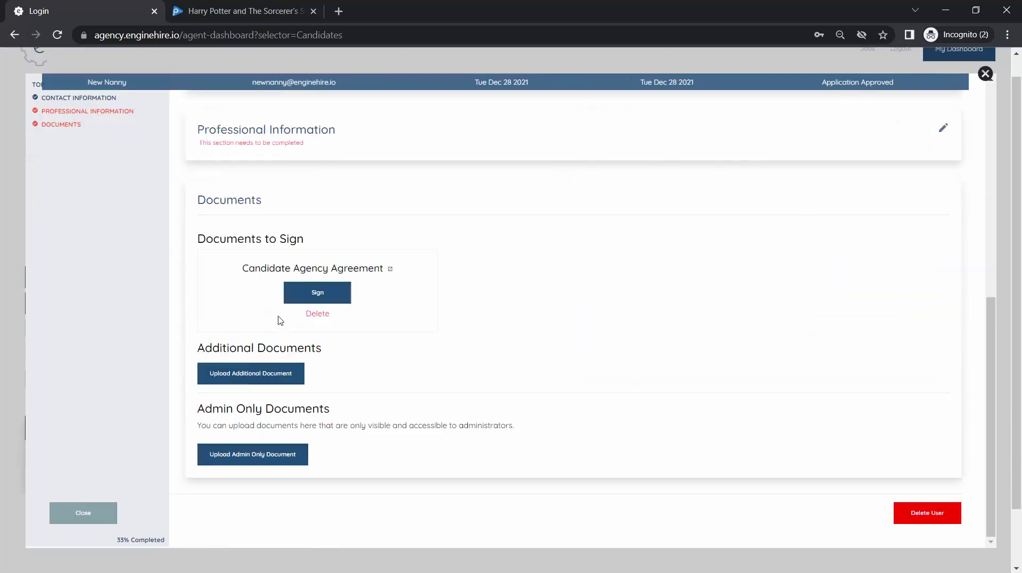
{"action": "left_click", "coordinate": [339, 293]}
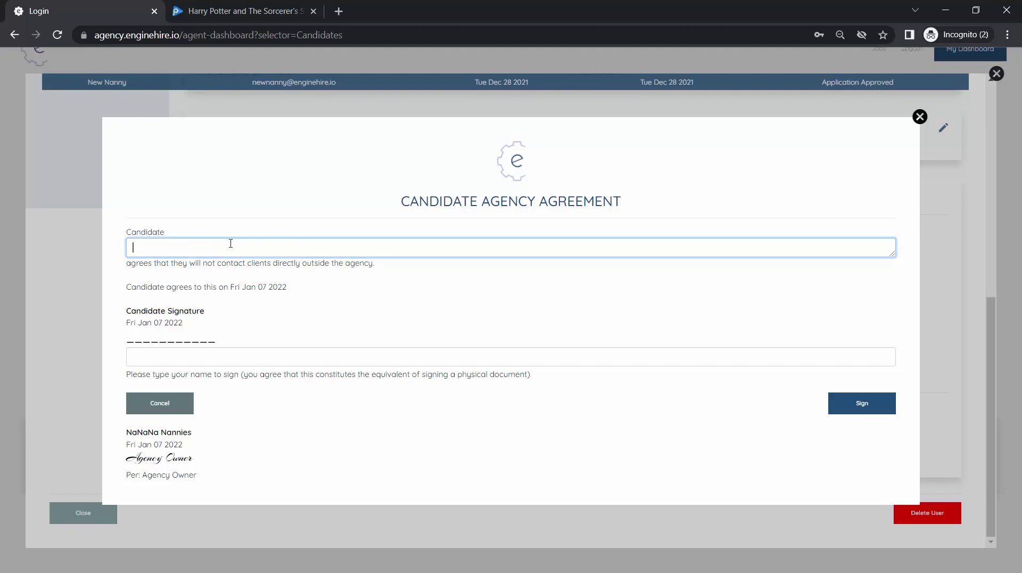
- Enter the candidate's name in the Candidate box and as the typed signature
{"action": "type", "text": "New Nanny"}
{"action": "left_click", "coordinate": [195, 356]}
{"action": "type", "text": "New Nanny"}
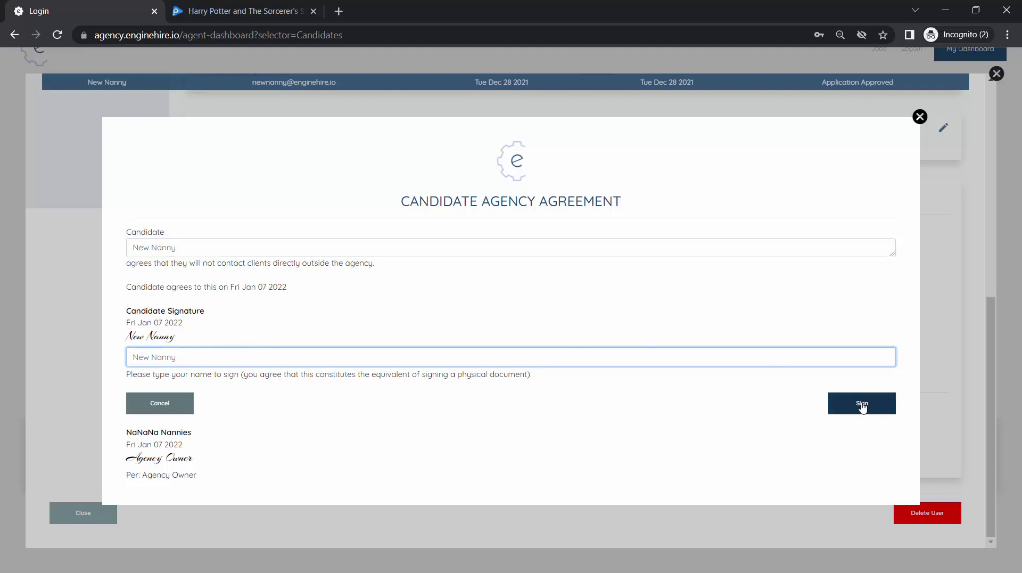
- Submit the signed agreement, dismiss the thank-you message, and close the agreement and candidate record
{"action": "left_click", "coordinate": [862, 404]}
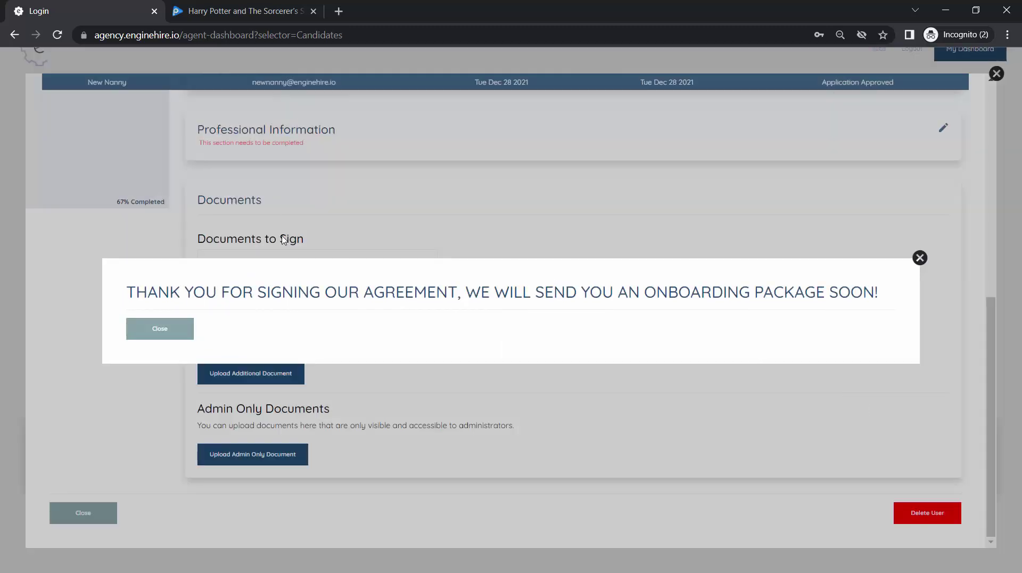
{"action": "left_click", "coordinate": [183, 328]}
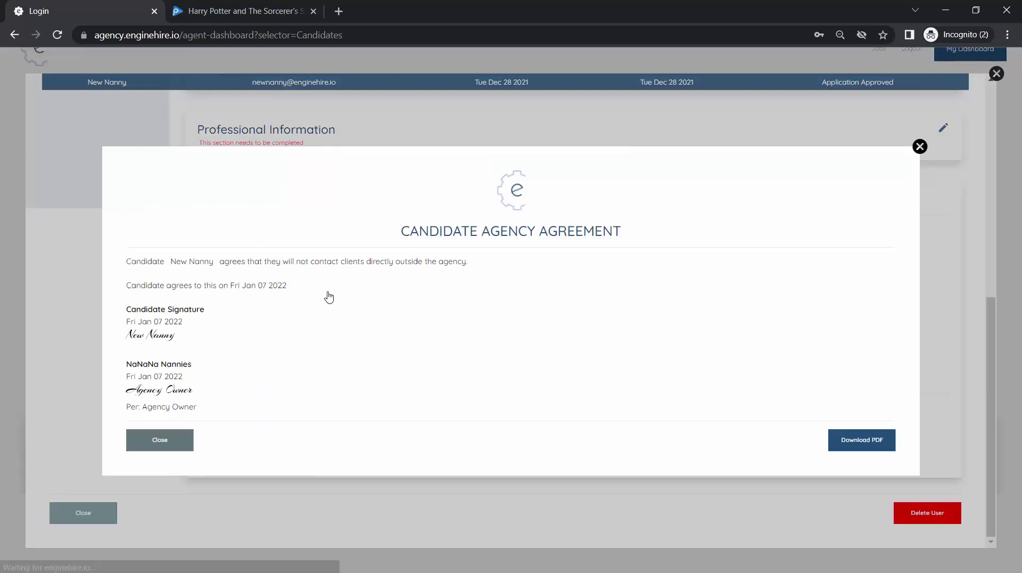
{"action": "left_click", "coordinate": [143, 445]}
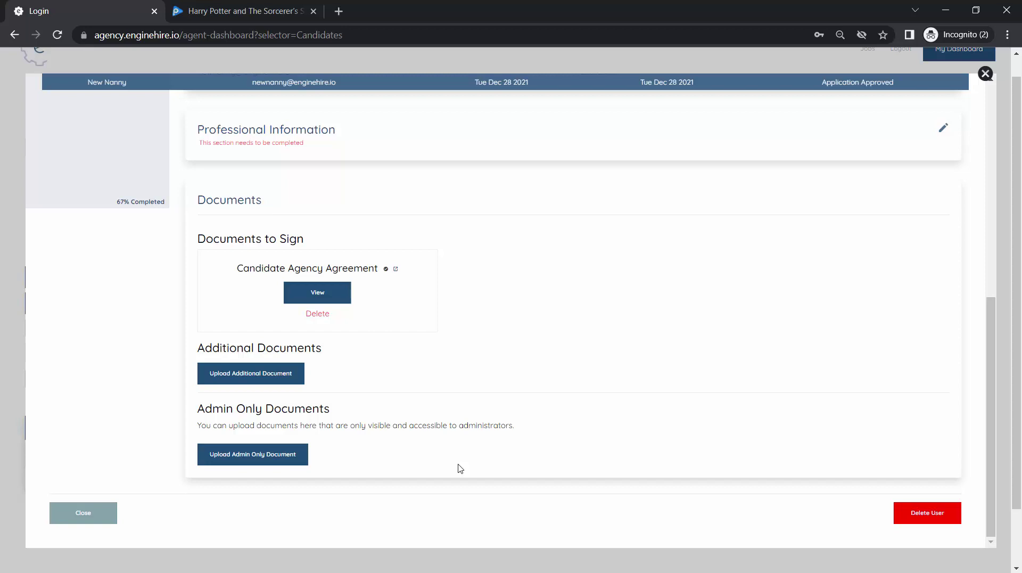
{"action": "left_click", "coordinate": [985, 74]}
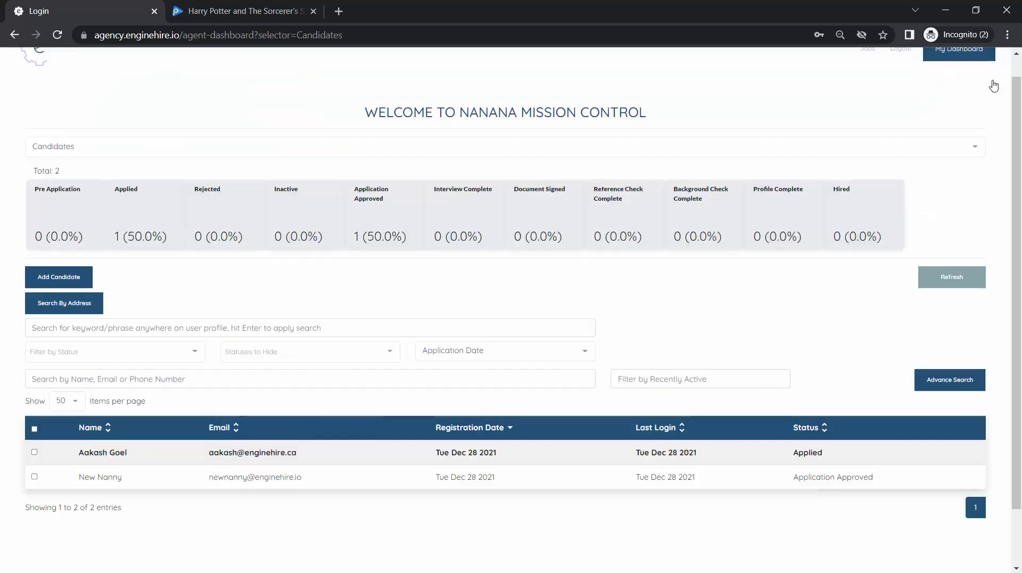
- Switch to the Document Templates page from the section dropdown
{"action": "left_click", "coordinate": [333, 150]}
{"action": "scroll", "coordinate": [192, 253], "scroll_direction": "down", "scroll_amount": 3}
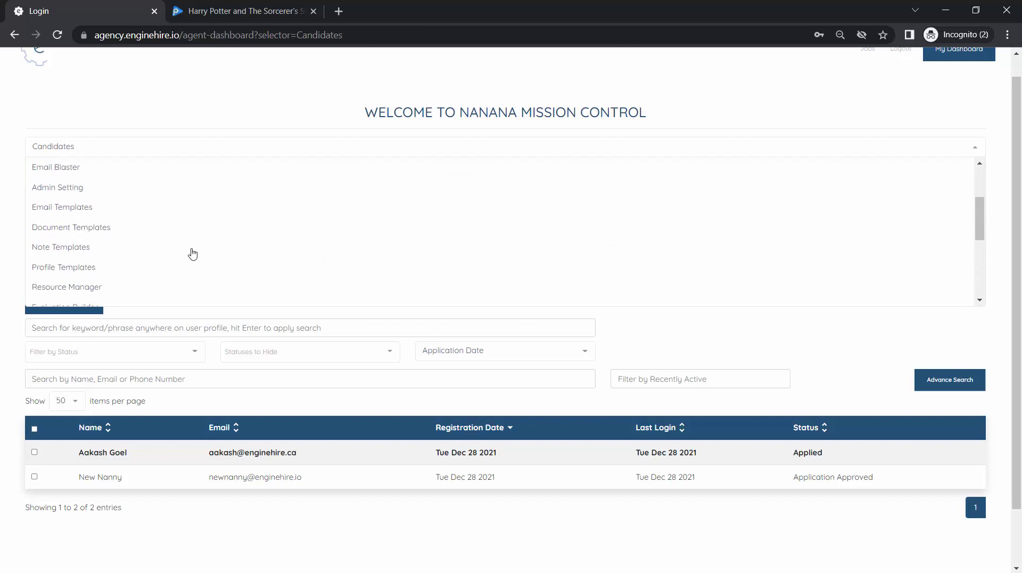
{"action": "left_click", "coordinate": [165, 220]}
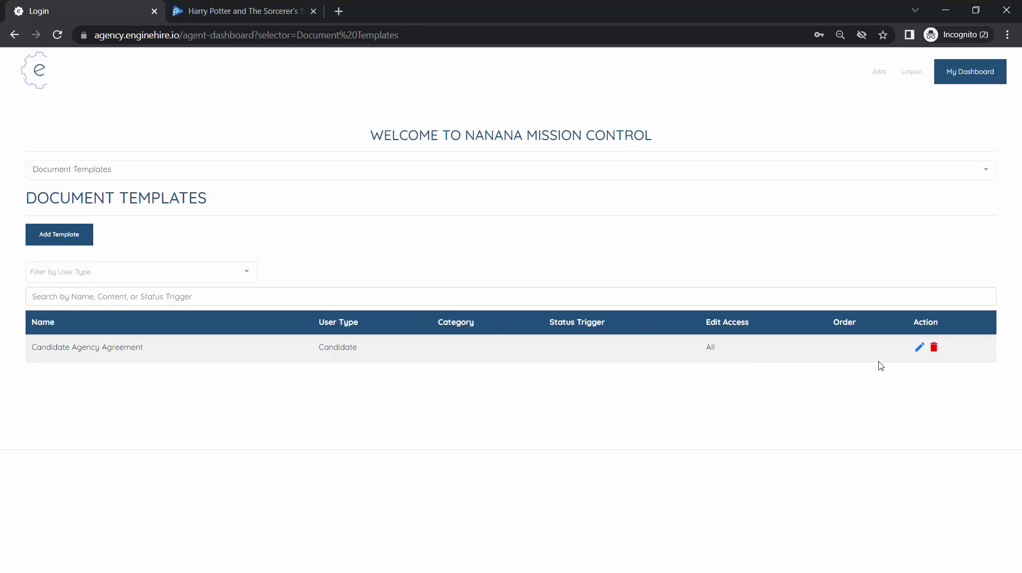
- Open the Candidate Agency Agreement template for editing and review its saved settings and body text
{"action": "left_click", "coordinate": [917, 347]}
{"action": "scroll", "coordinate": [319, 239], "scroll_direction": "down", "scroll_amount": 3}
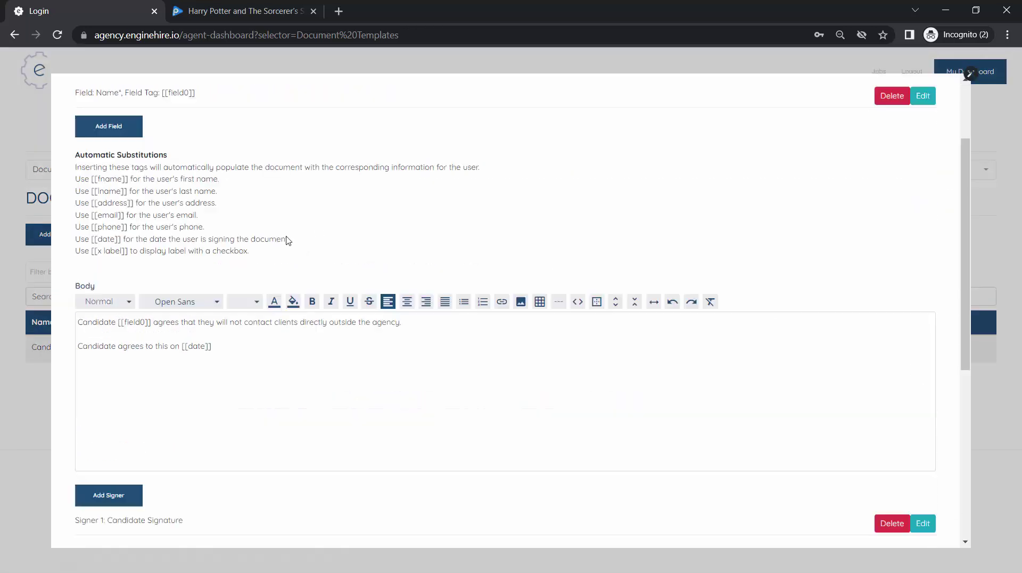
{"action": "scroll", "coordinate": [273, 375], "scroll_direction": "up", "scroll_amount": 1}
{"action": "left_click", "coordinate": [273, 376]}
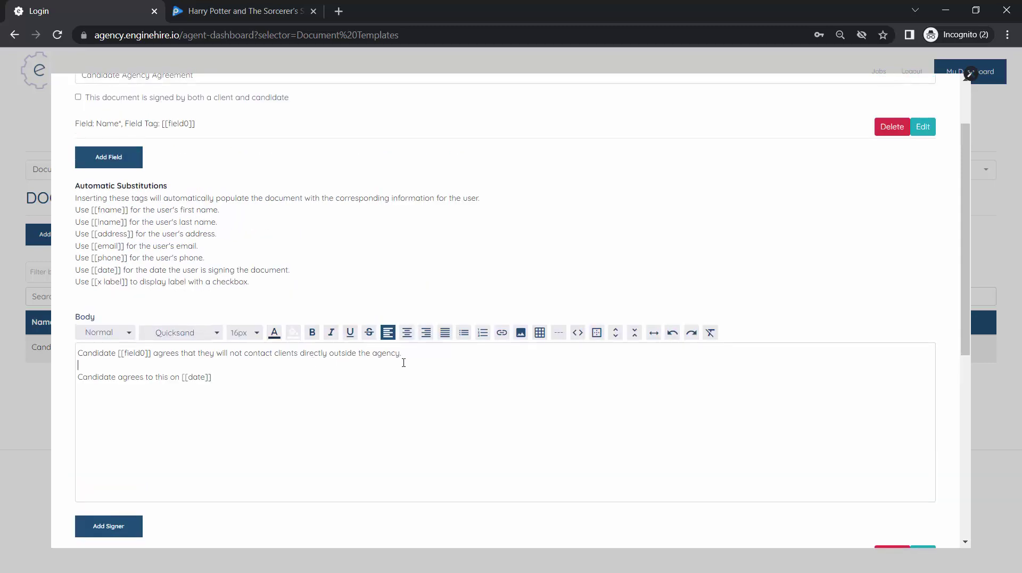
{"action": "scroll", "coordinate": [404, 362], "scroll_direction": "up", "scroll_amount": 2}
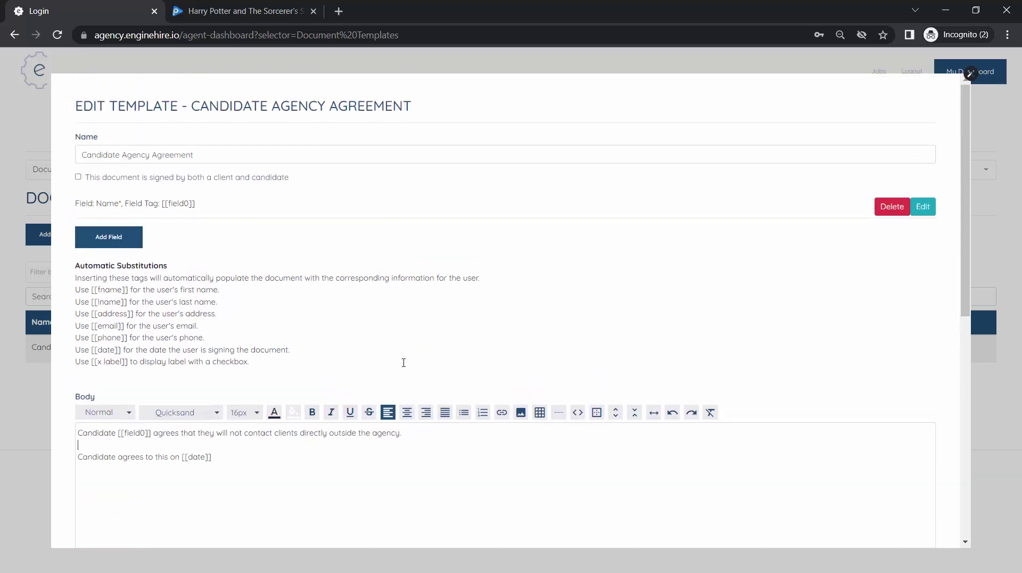
{"action": "scroll", "coordinate": [404, 363], "scroll_direction": "down", "scroll_amount": 10}
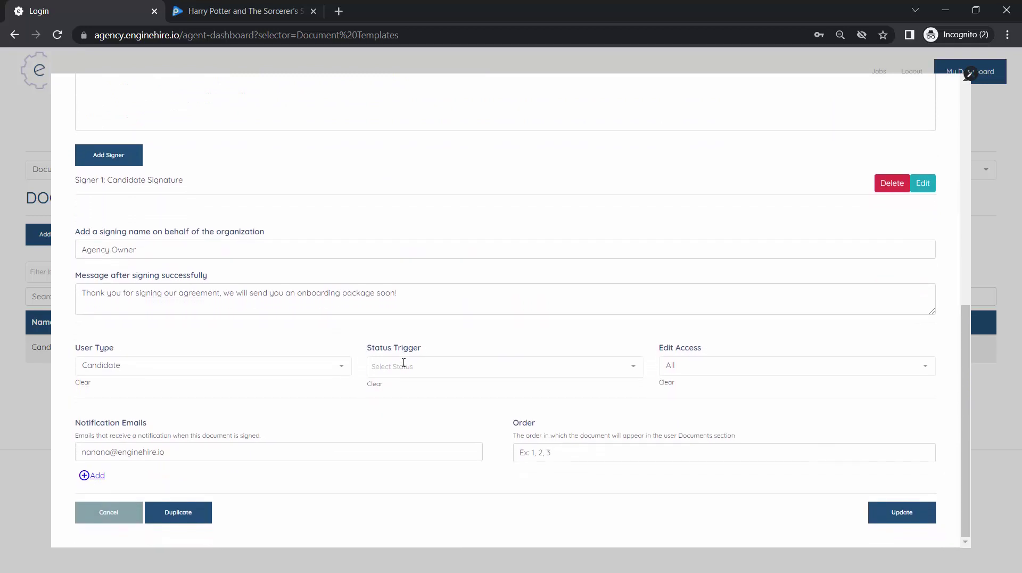